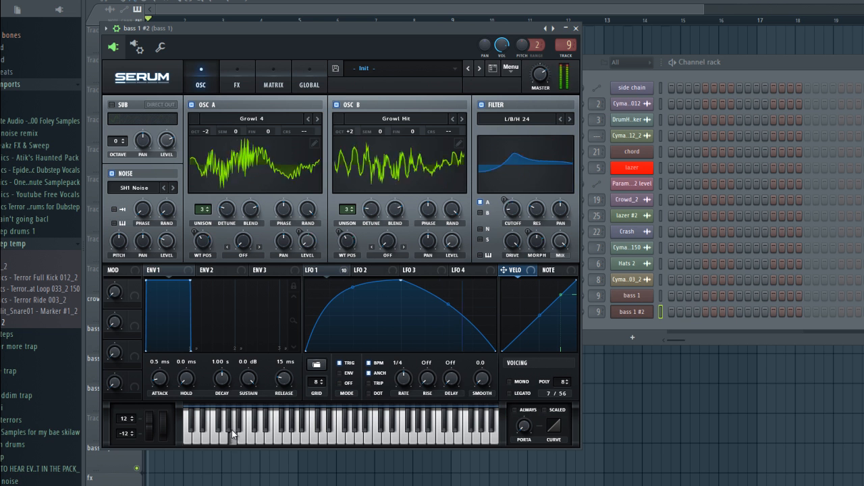
- Bend the falling half of the LFO 1 curve inward and audition the growl patch
{"action": "left_click", "coordinate": [310, 439]}
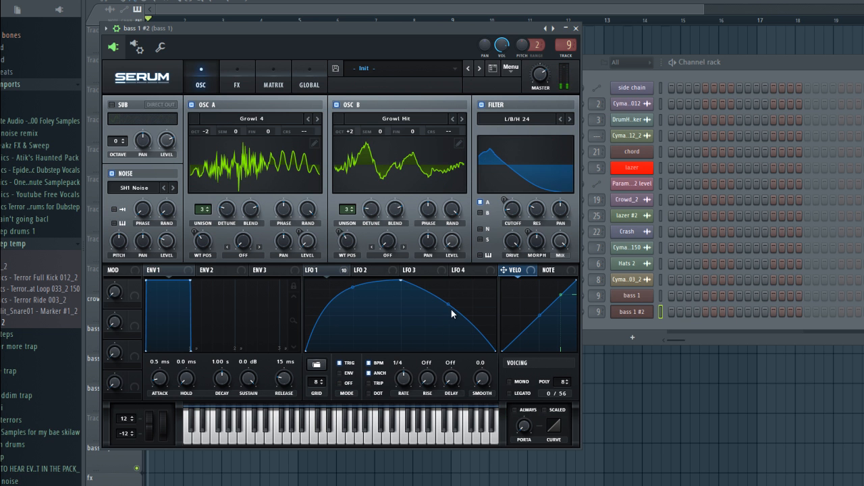
{"action": "left_click_drag", "start_coordinate": [448, 305], "coordinate": [440, 311]}
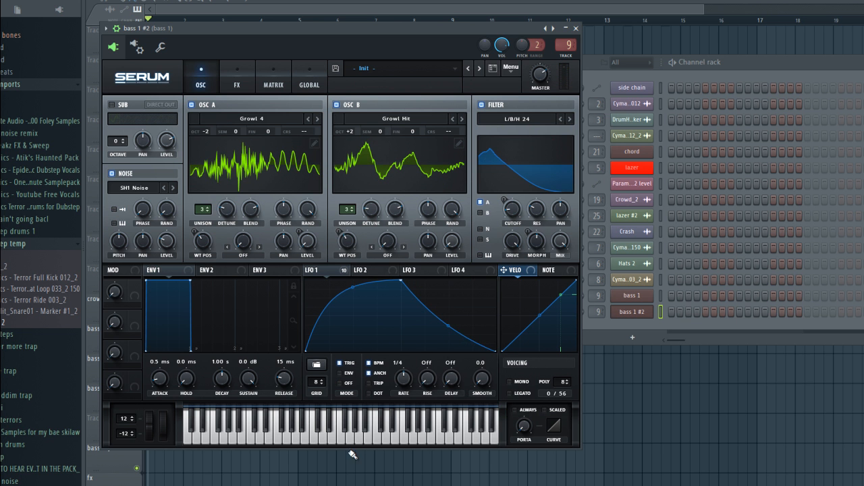
{"action": "left_click", "coordinate": [291, 436]}
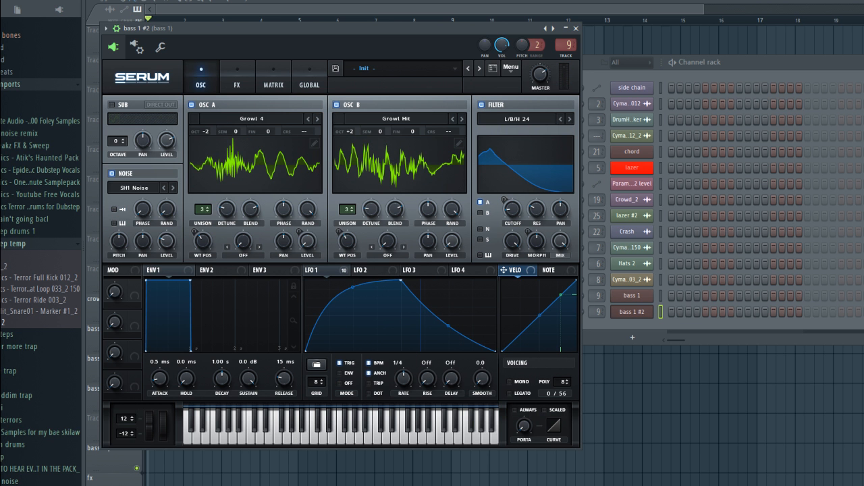
- Reset the bass 1 #2 channel's synth patch with Init Preset and enable oscillator B
{"action": "key", "text": "F5"}
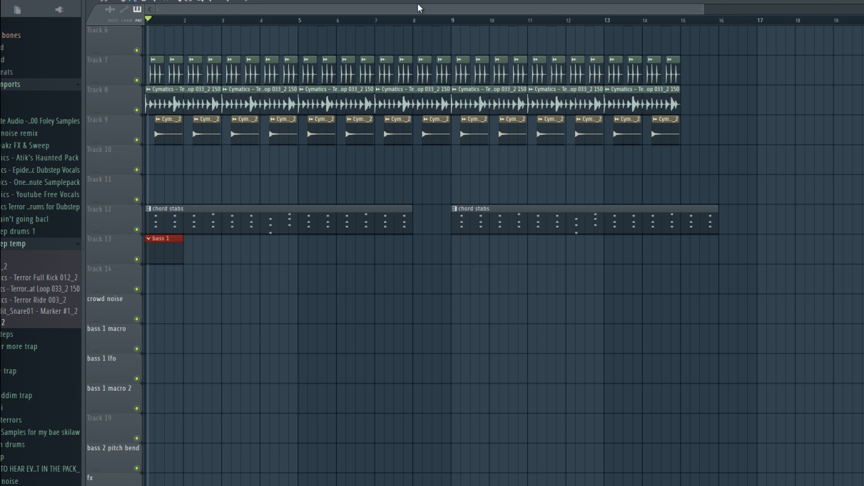
{"action": "key", "text": "F6"}
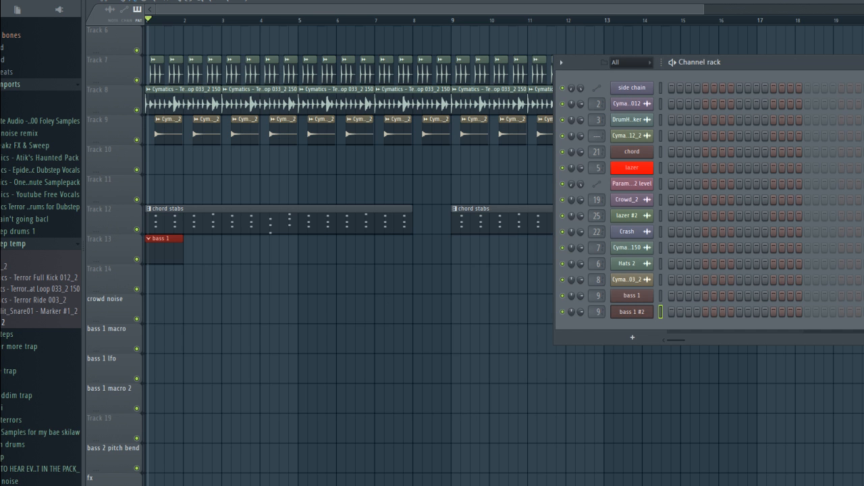
{"action": "left_click", "coordinate": [648, 313]}
{"action": "left_click", "coordinate": [513, 67]}
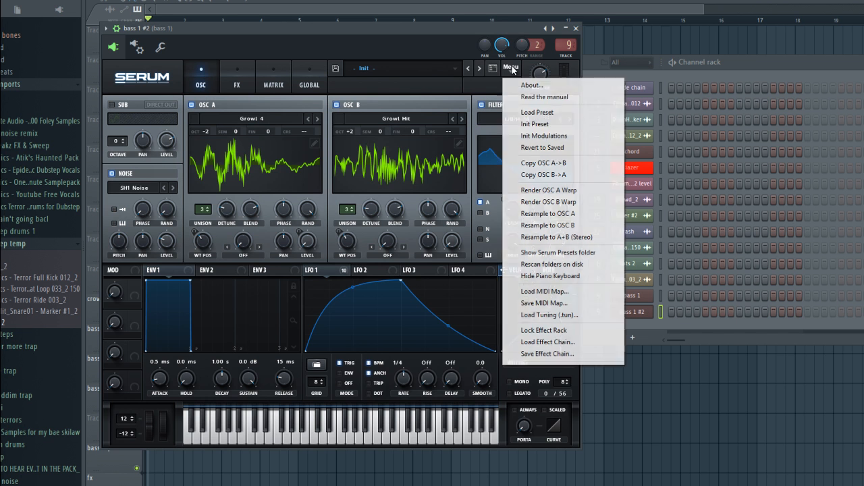
{"action": "left_click", "coordinate": [558, 124]}
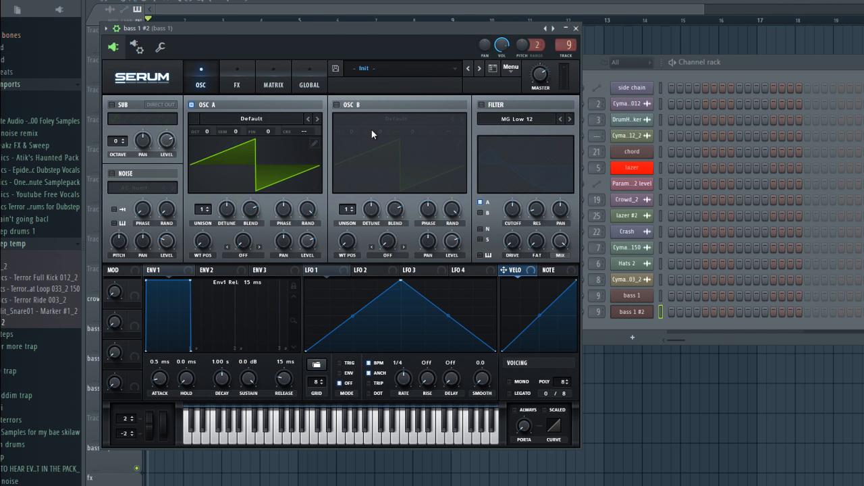
{"action": "left_click", "coordinate": [336, 105]}
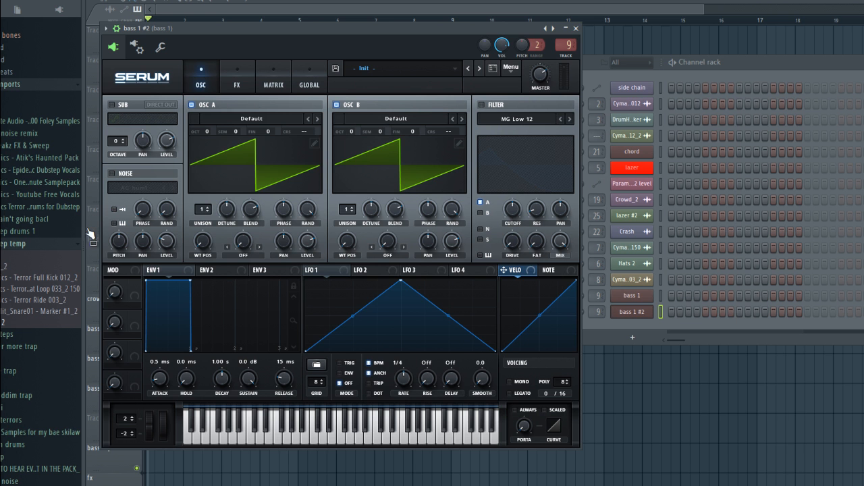
- Load the virtual riot prime loops wavetables Growl 4 into oscillator A and Robotic into oscillator B
{"action": "left_click", "coordinate": [268, 118]}
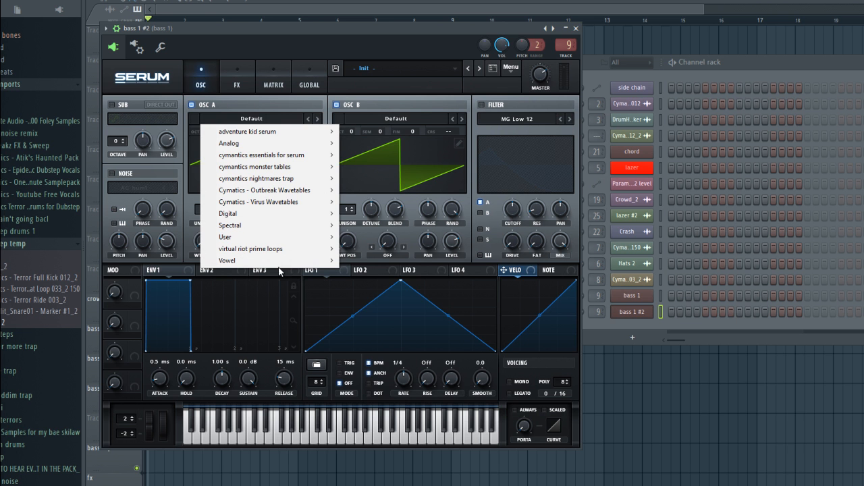
{"action": "mouse_move", "coordinate": [319, 204]}
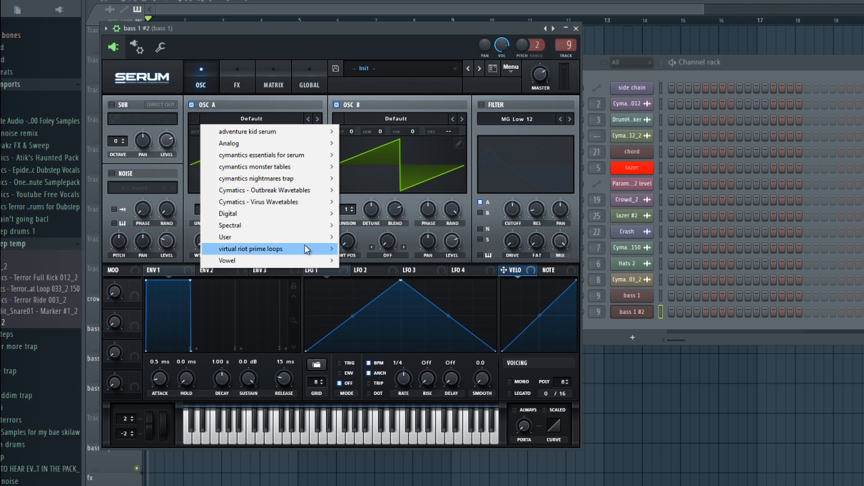
{"action": "mouse_move", "coordinate": [304, 249]}
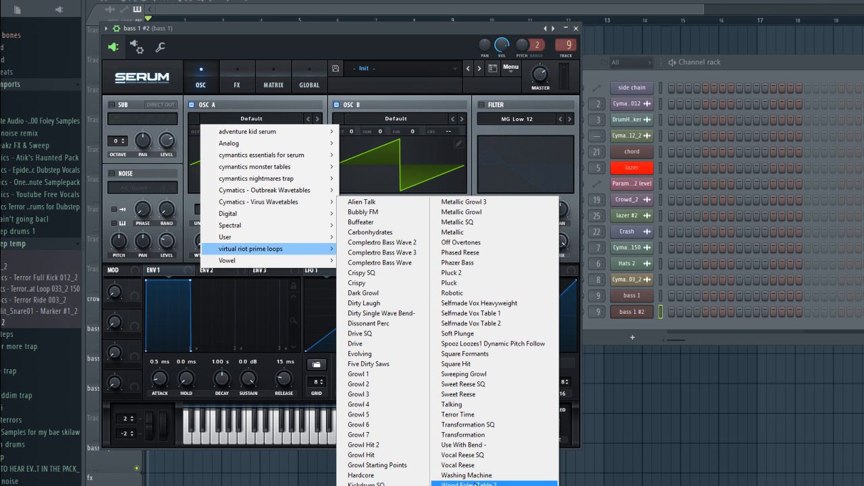
{"action": "left_click", "coordinate": [368, 404]}
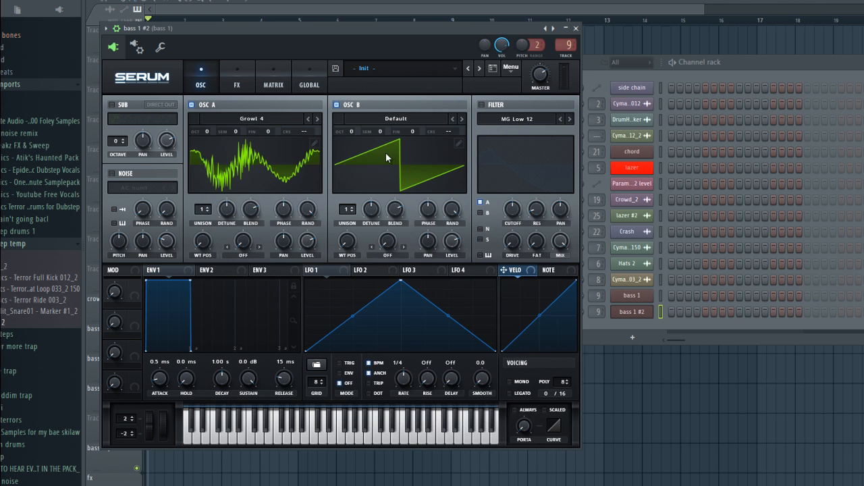
{"action": "left_click", "coordinate": [392, 118]}
{"action": "mouse_move", "coordinate": [433, 251]}
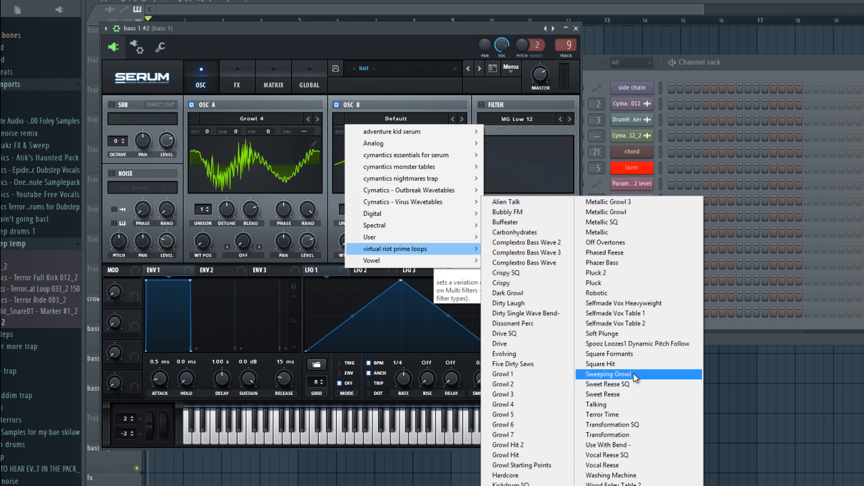
{"action": "left_click", "coordinate": [616, 294]}
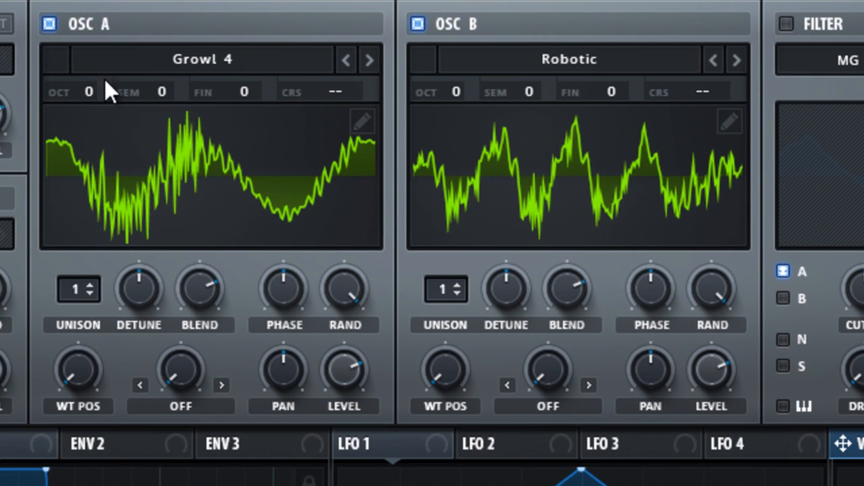
- Set oscillator A to octave -2 and oscillator B to octave +2, with 4 unison voices on each
{"action": "left_click_drag", "start_coordinate": [79, 86], "coordinate": [93, 183]}
{"action": "left_click_drag", "start_coordinate": [453, 86], "coordinate": [463, 14]}
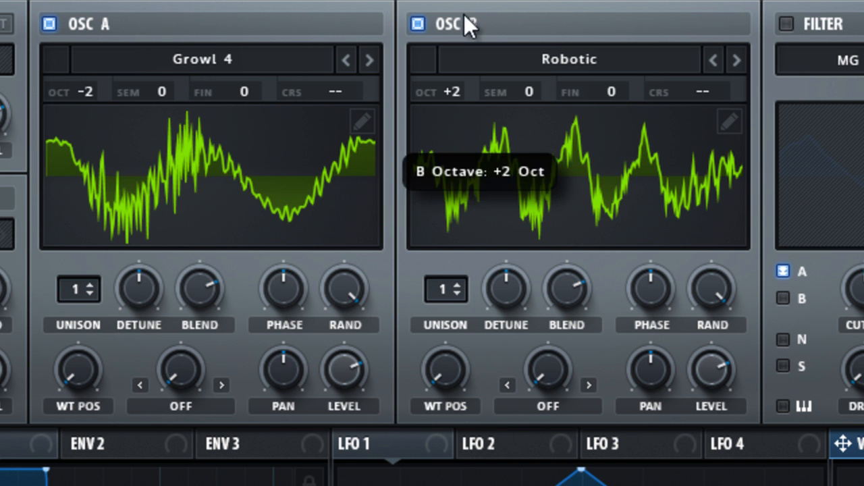
{"action": "left_click", "coordinate": [92, 287]}
{"action": "left_click", "coordinate": [93, 286]}
{"action": "left_click", "coordinate": [93, 286]}
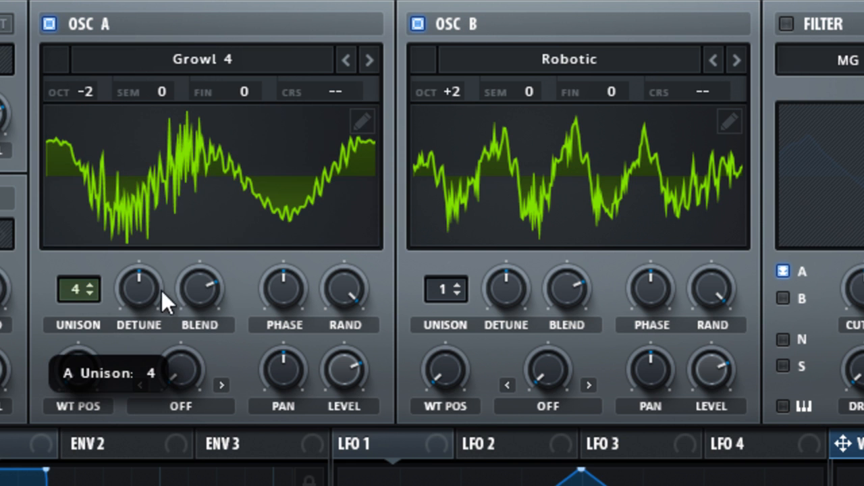
{"action": "left_click", "coordinate": [460, 279]}
{"action": "left_click", "coordinate": [459, 280]}
{"action": "left_click", "coordinate": [460, 280]}
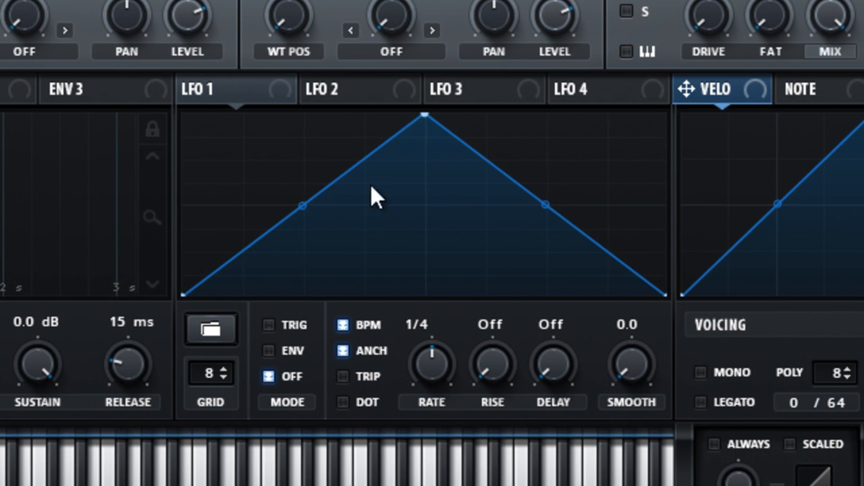
- Shape LFO 1 with a steep curved rise and an outward-bowed fall, using TRIG mode
{"action": "left_click_drag", "start_coordinate": [303, 205], "coordinate": [270, 130]}
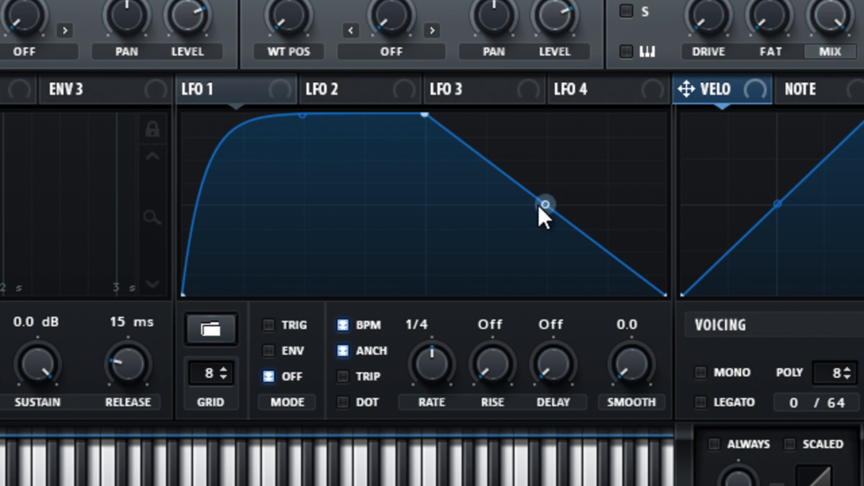
{"action": "left_click_drag", "start_coordinate": [299, 115], "coordinate": [302, 121]}
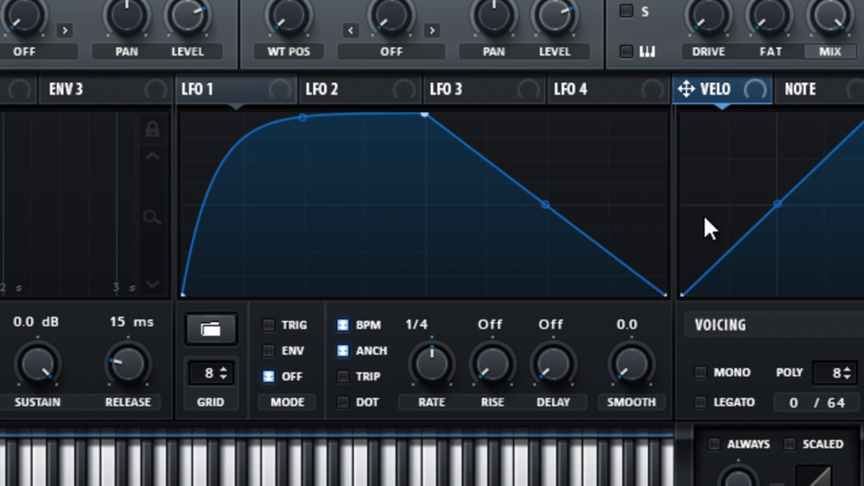
{"action": "left_click_drag", "start_coordinate": [555, 214], "coordinate": [554, 195]}
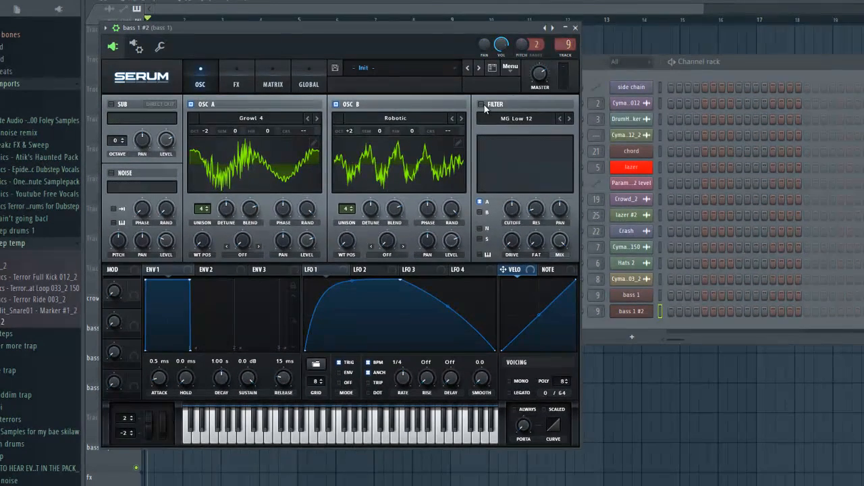
- Enable the filter, choose the Multi type L/B/H 24, and raise its morph to about 51%
{"action": "left_click", "coordinate": [482, 105]}
{"action": "left_click", "coordinate": [521, 119]}
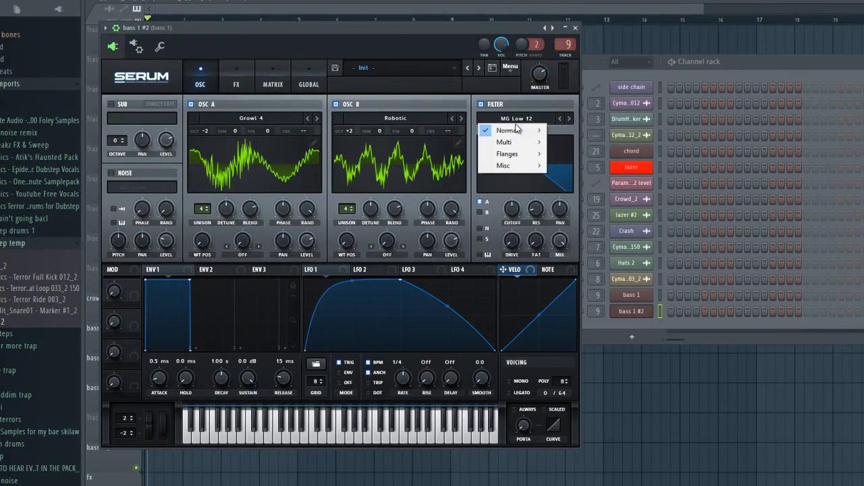
{"action": "mouse_move", "coordinate": [530, 143]}
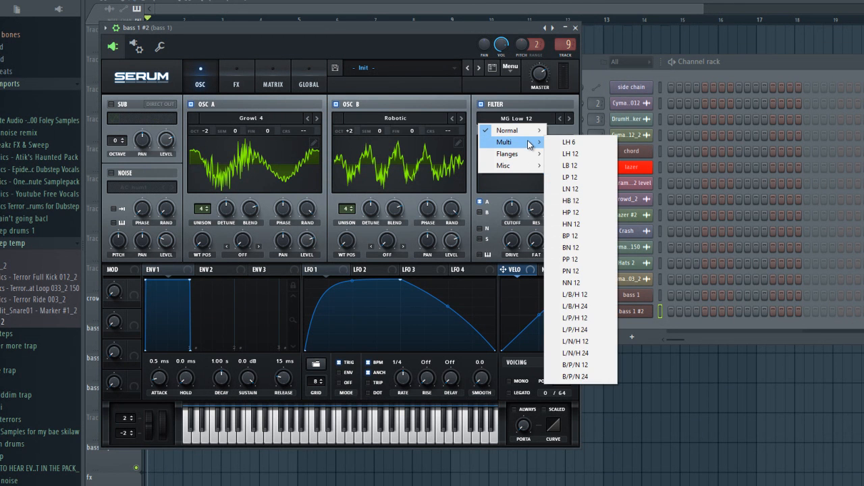
{"action": "left_click", "coordinate": [591, 310]}
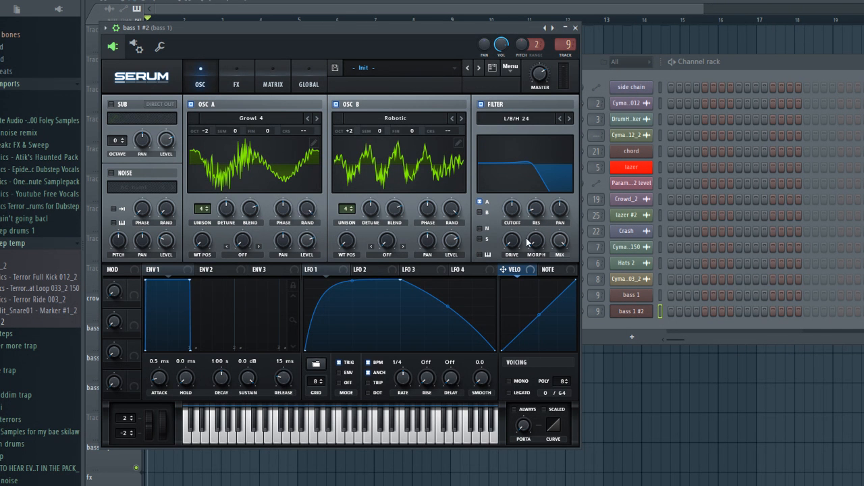
{"action": "left_click_drag", "start_coordinate": [531, 240], "coordinate": [533, 180]}
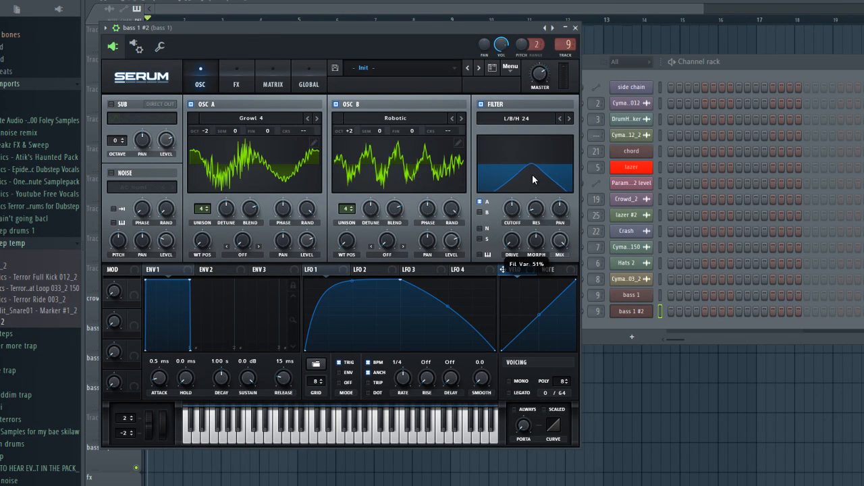
- Assign LFO 1 to the filter morph and cutoff and to both oscillators' levels and wavetable positions
{"action": "left_click_drag", "start_coordinate": [342, 272], "coordinate": [536, 240]}
{"action": "mouse_move", "coordinate": [506, 214]}
{"action": "left_mouse_down"}
{"action": "mouse_move", "coordinate": [503, 233]}
{"action": "mouse_move", "coordinate": [506, 215]}
{"action": "left_mouse_up"}
{"action": "left_click_drag", "start_coordinate": [345, 273], "coordinate": [514, 208]}
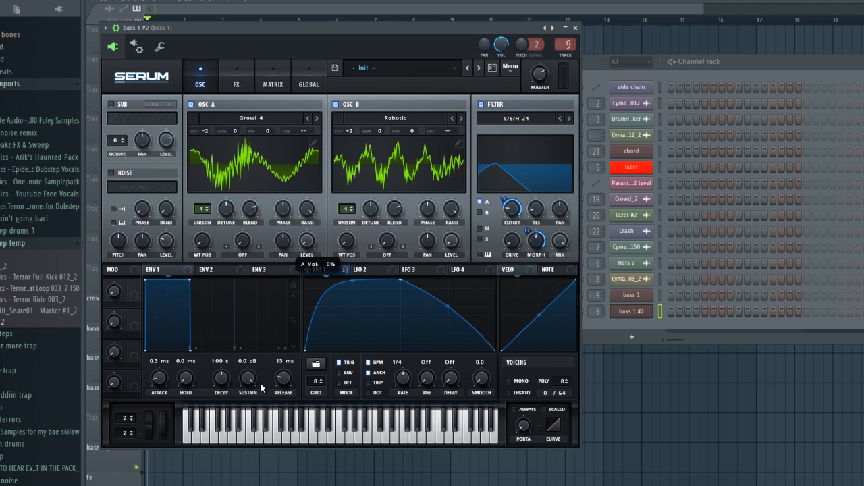
{"action": "left_click_drag", "start_coordinate": [345, 272], "coordinate": [452, 244]}
{"action": "left_click_drag", "start_coordinate": [346, 273], "coordinate": [306, 240]}
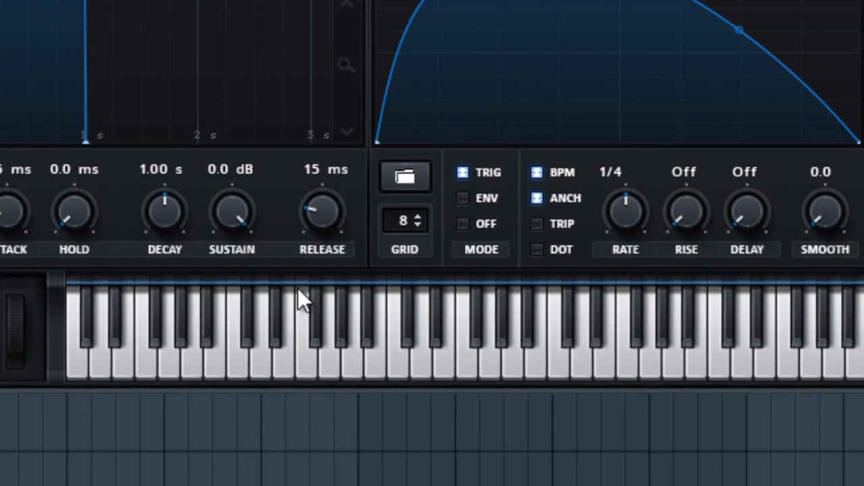
- Audition the modulated patch by playing various notes across the low and middle range of the keyboard
{"action": "left_click", "coordinate": [240, 342]}
{"action": "left_click", "coordinate": [190, 352]}
{"action": "left_click", "coordinate": [355, 343]}
{"action": "left_click", "coordinate": [213, 348]}
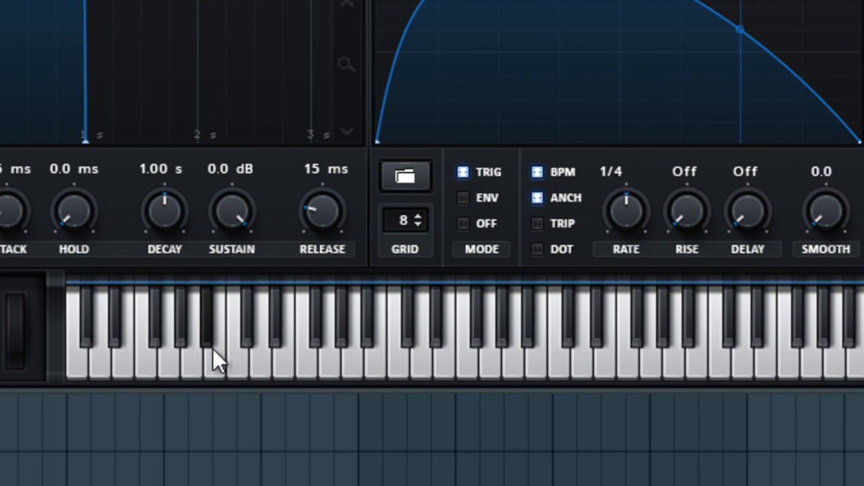
{"action": "left_click", "coordinate": [168, 355]}
{"action": "left_click", "coordinate": [476, 343]}
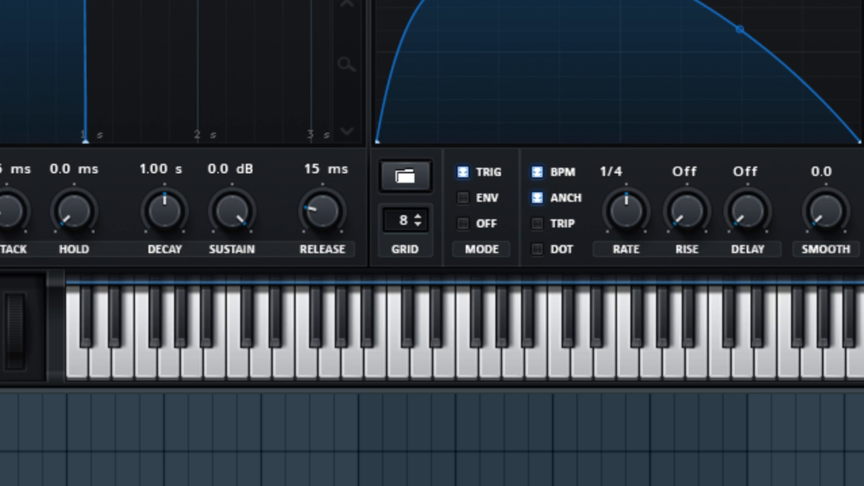
{"action": "left_click", "coordinate": [302, 343]}
{"action": "left_click", "coordinate": [461, 355]}
{"action": "left_click", "coordinate": [242, 354]}
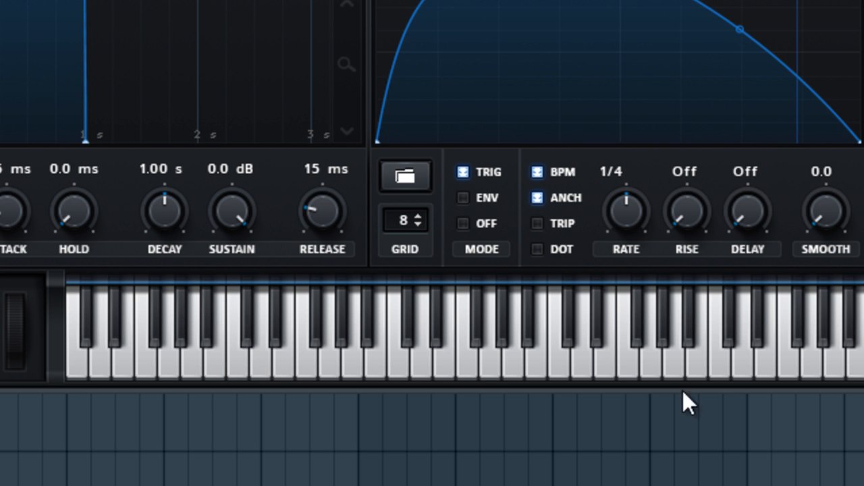
{"action": "left_click", "coordinate": [517, 334]}
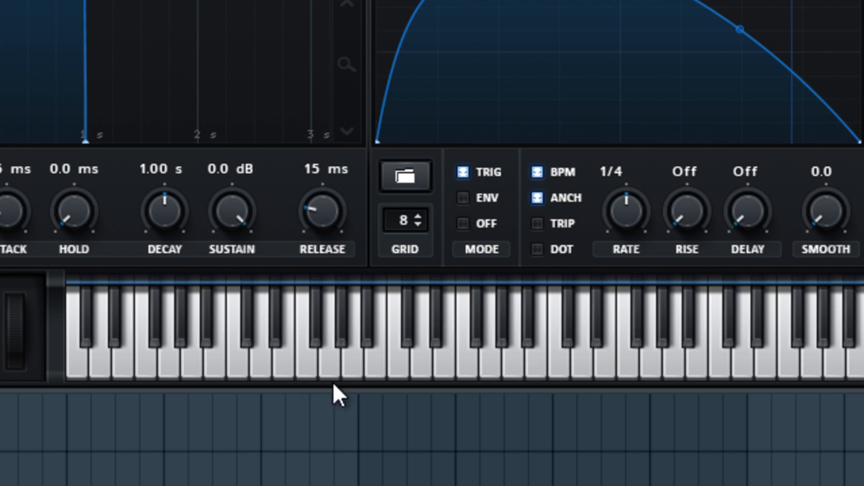
{"action": "left_click", "coordinate": [262, 354]}
{"action": "left_click", "coordinate": [522, 363]}
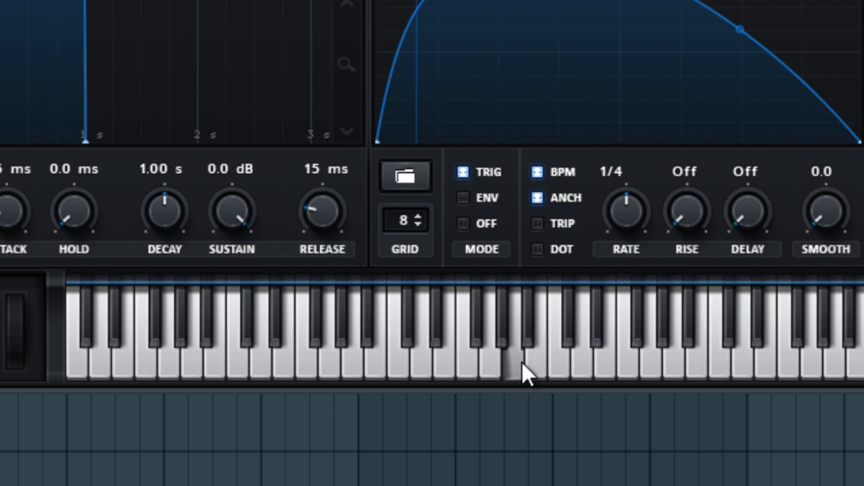
{"action": "left_click", "coordinate": [221, 316]}
{"action": "left_click", "coordinate": [181, 341]}
{"action": "left_click", "coordinate": [379, 344]}
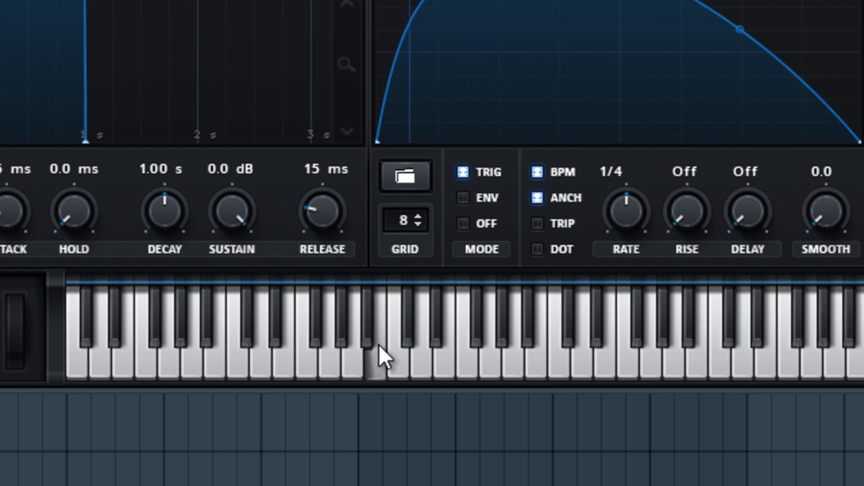
{"action": "left_click", "coordinate": [380, 345]}
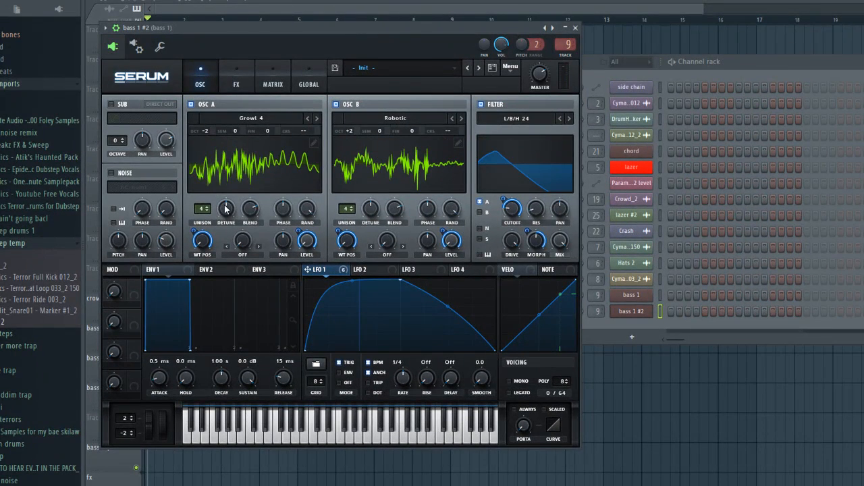
- Lower the detune of oscillators A and B and audition the tightened sound with a few notes
{"action": "left_click_drag", "start_coordinate": [223, 197], "coordinate": [217, 226]}
{"action": "left_click_drag", "start_coordinate": [370, 207], "coordinate": [360, 231]}
{"action": "left_click", "coordinate": [342, 436]}
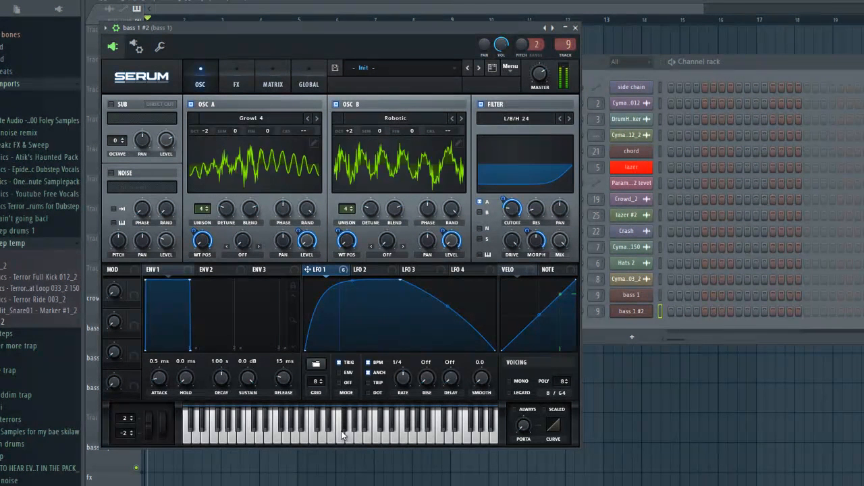
{"action": "left_click", "coordinate": [290, 440]}
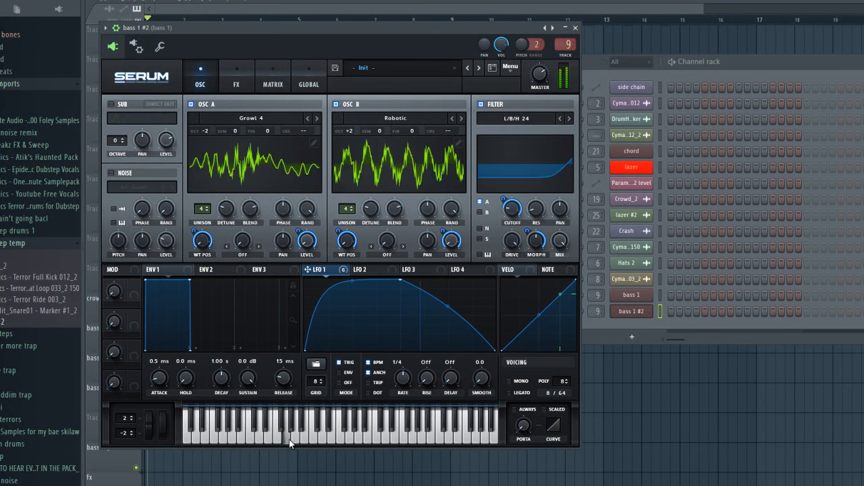
- Switch oscillator B off, audition oscillator A on its own with a low note, and switch B back on
{"action": "left_click", "coordinate": [336, 104]}
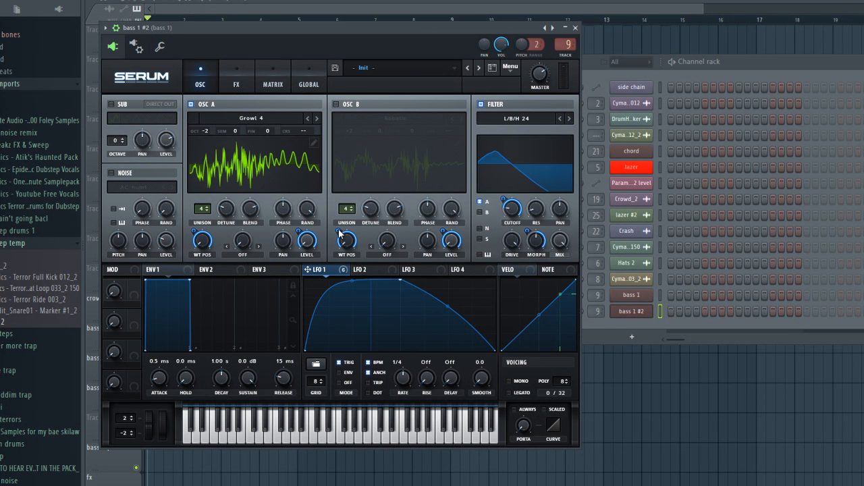
{"action": "left_click", "coordinate": [294, 429]}
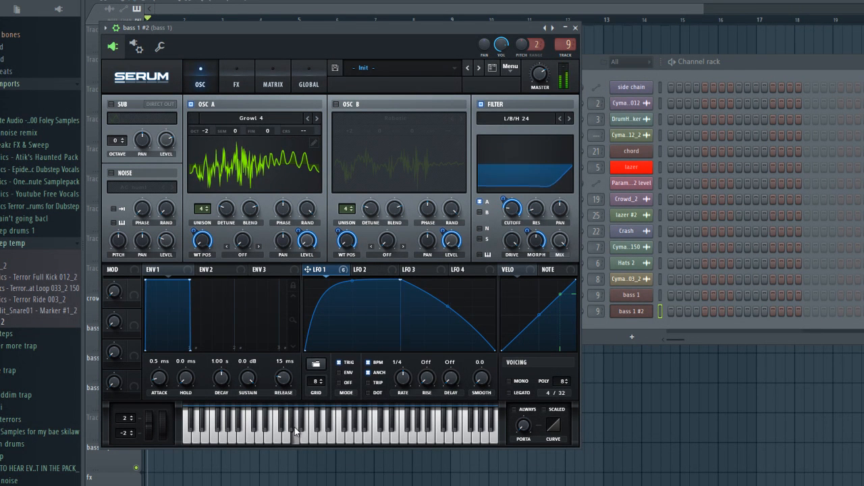
{"action": "left_click", "coordinate": [336, 104]}
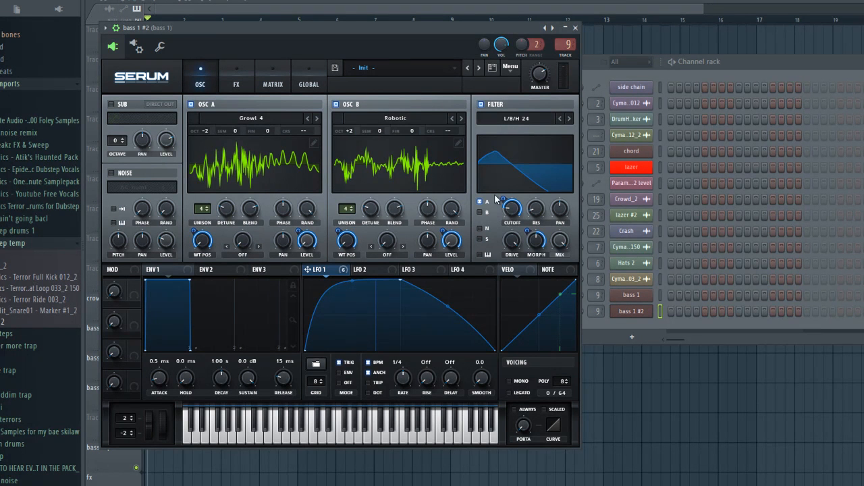
- Set LFO 1's modulation amount on the filter cutoff to about 37 and audition it with a couple of notes
{"action": "mouse_move", "coordinate": [503, 201]}
{"action": "left_click_drag", "start_coordinate": [503, 200], "coordinate": [498, 222]}
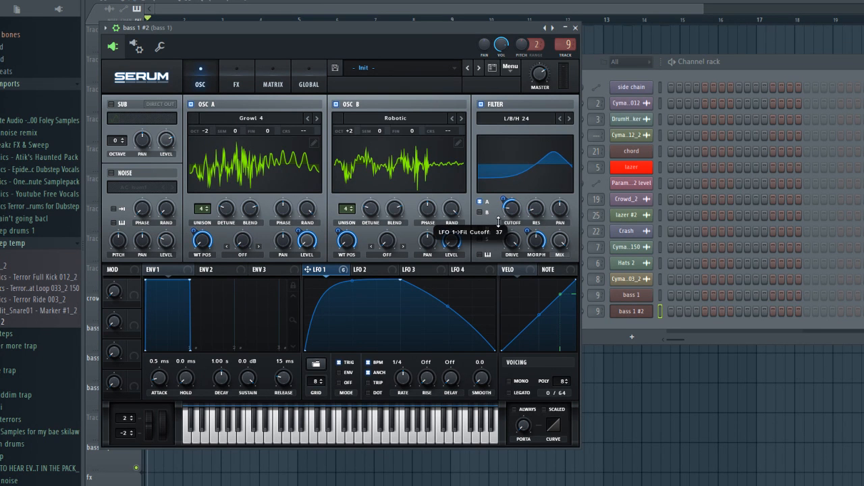
{"action": "left_click", "coordinate": [279, 438]}
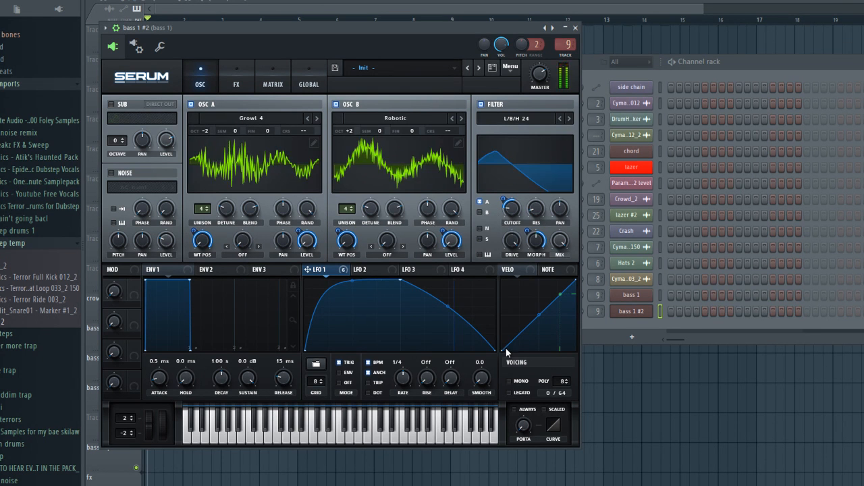
{"action": "left_click", "coordinate": [257, 436]}
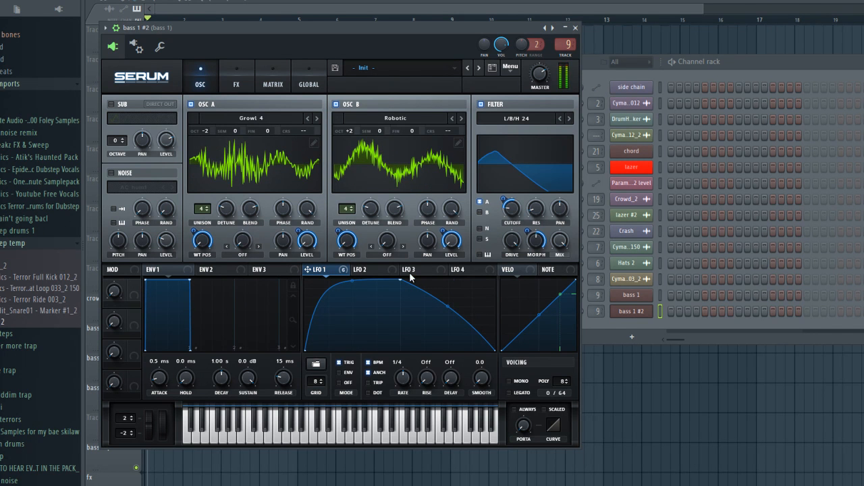
{"action": "left_click_drag", "start_coordinate": [503, 200], "coordinate": [502, 197]}
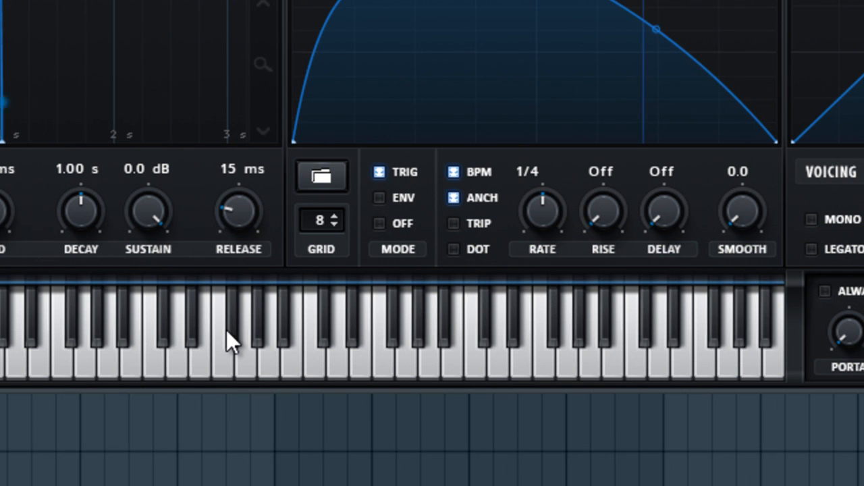
- Audition the adjusted patch by playing various notes and a repeated black key across the low and middle keyboard range
{"action": "left_click", "coordinate": [129, 346]}
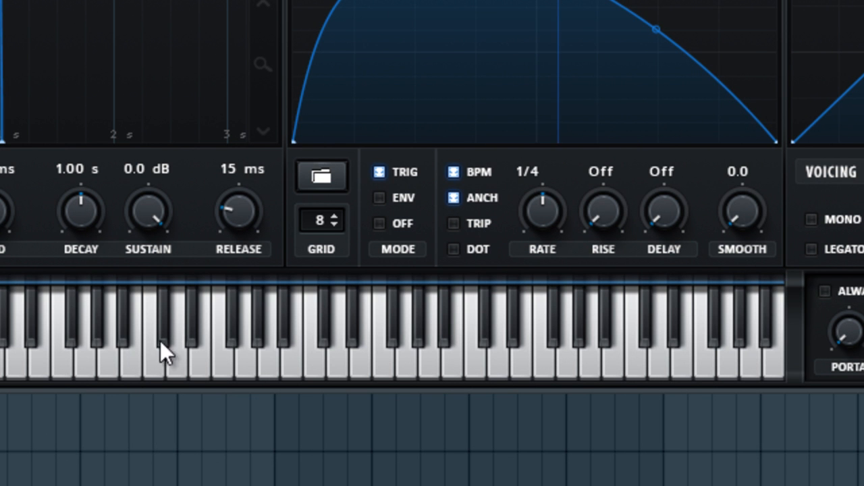
{"action": "left_click", "coordinate": [228, 331]}
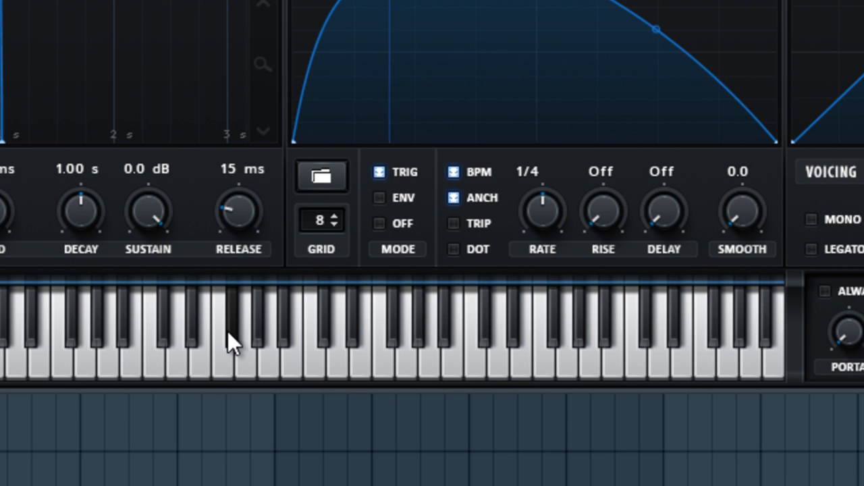
{"action": "left_click", "coordinate": [228, 331]}
{"action": "left_click", "coordinate": [90, 351]}
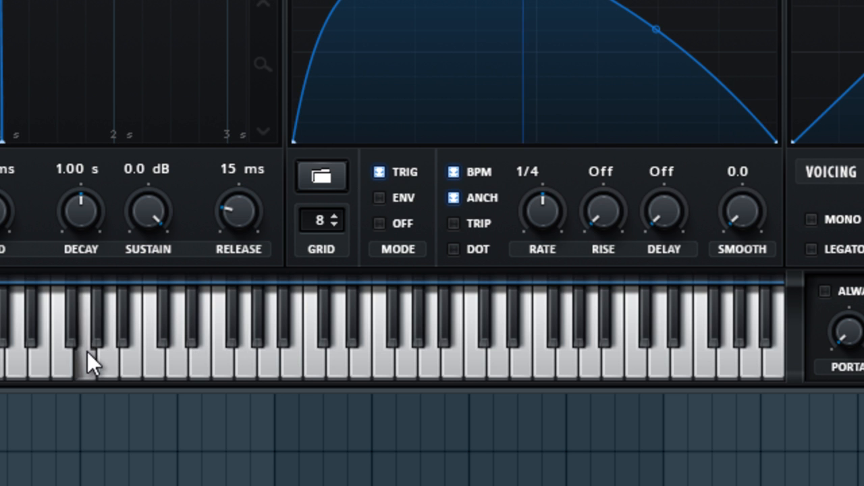
{"action": "left_click", "coordinate": [399, 360]}
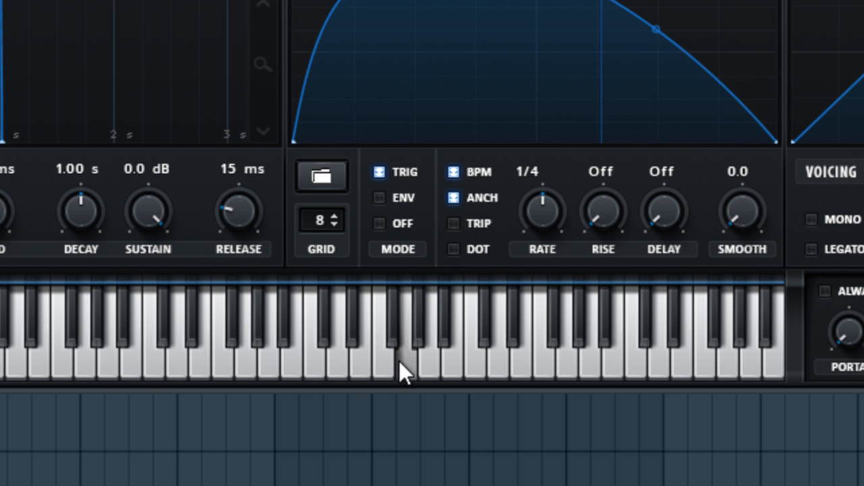
{"action": "left_click", "coordinate": [222, 362]}
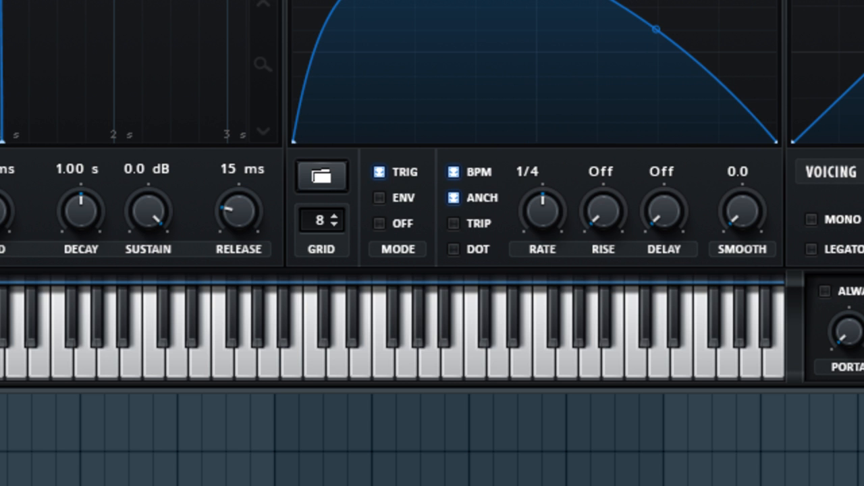
{"action": "left_click", "coordinate": [290, 324]}
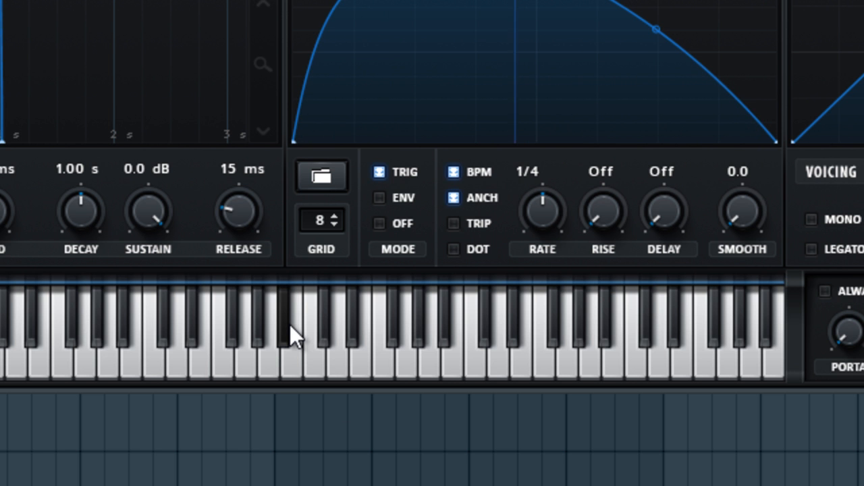
{"action": "left_click", "coordinate": [289, 324]}
{"action": "left_click", "coordinate": [290, 324]}
{"action": "left_click", "coordinate": [289, 323]}
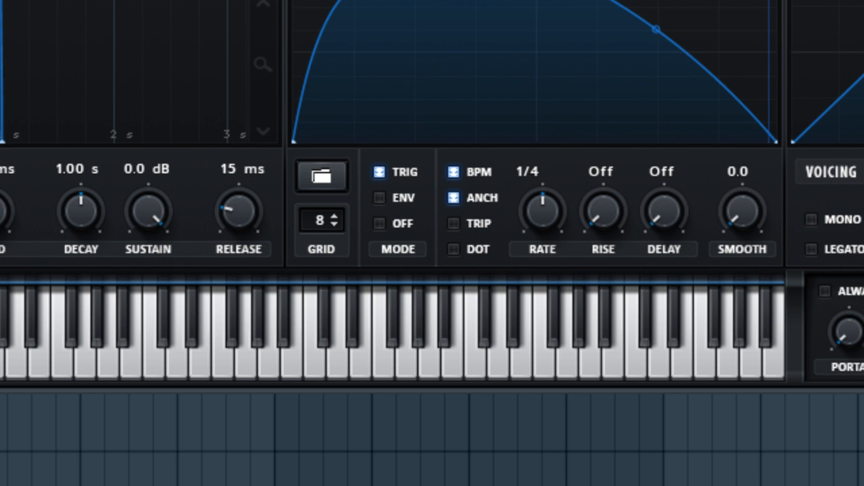
{"action": "left_click", "coordinate": [249, 341]}
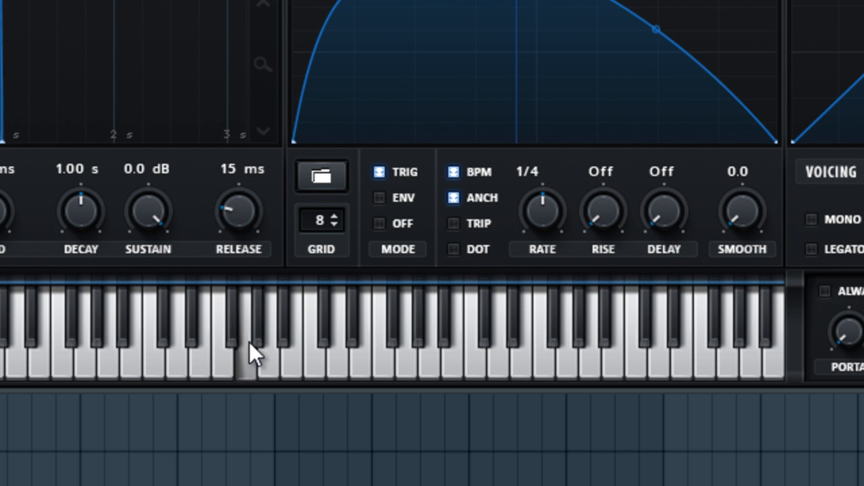
- Compare the sound with oscillator B switched off and back on, using a note for each
{"action": "left_click", "coordinate": [163, 344]}
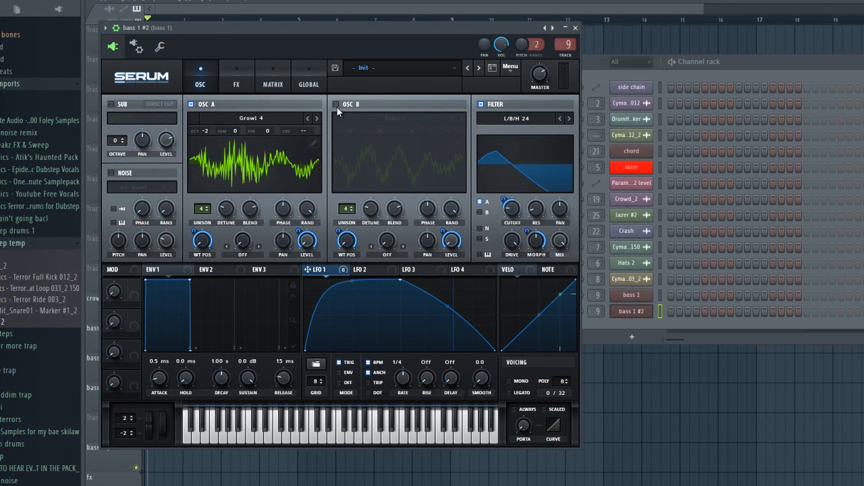
{"action": "left_click", "coordinate": [335, 105]}
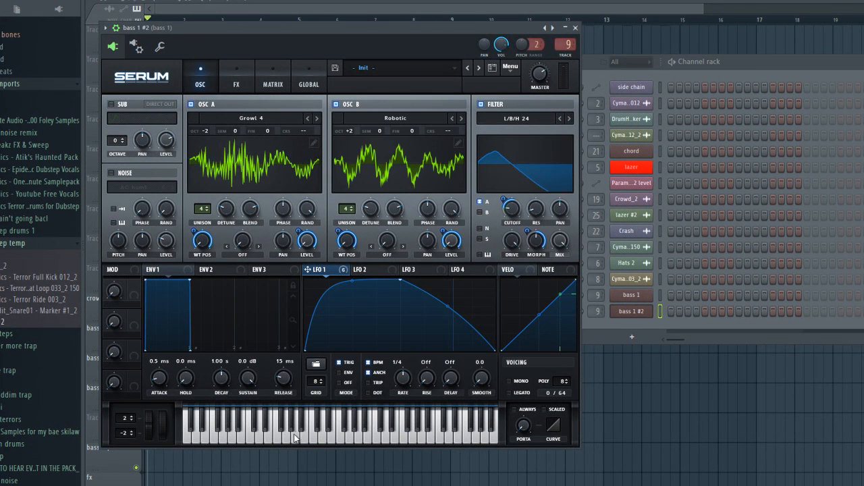
{"action": "left_click", "coordinate": [291, 439]}
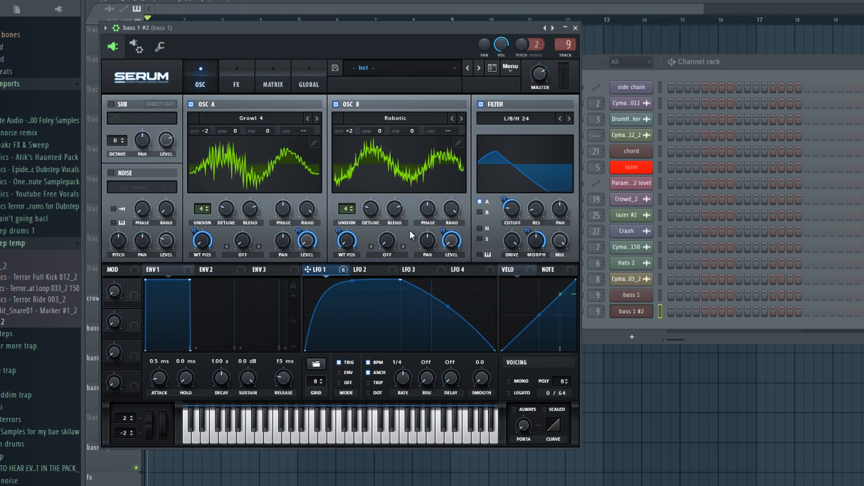
- Set oscillator B's wavetable position to 59 and LFO 1's modulation of it to about 43, auditioning the changes with notes
{"action": "left_click_drag", "start_coordinate": [341, 232], "coordinate": [342, 207]}
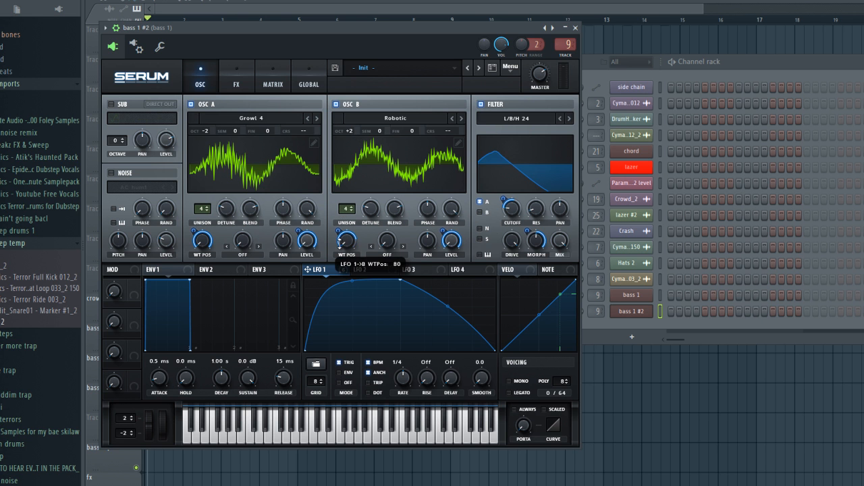
{"action": "left_click_drag", "start_coordinate": [347, 239], "coordinate": [346, 237]}
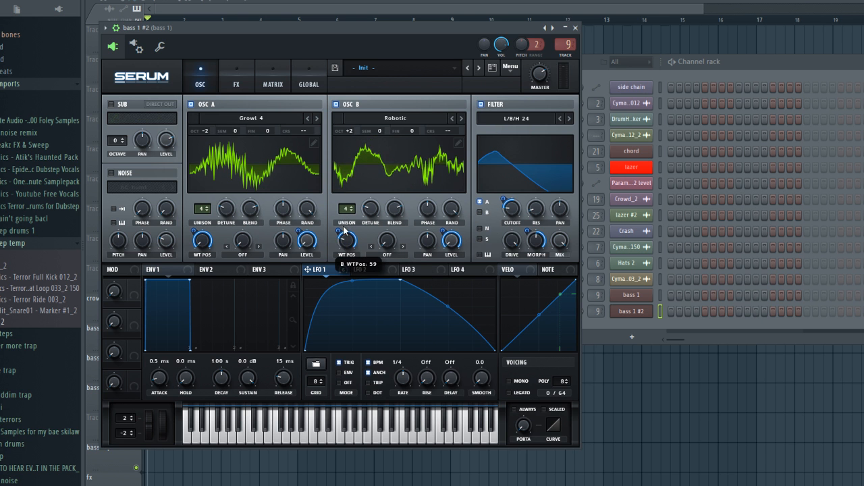
{"action": "left_click", "coordinate": [302, 436]}
{"action": "left_click", "coordinate": [264, 432]}
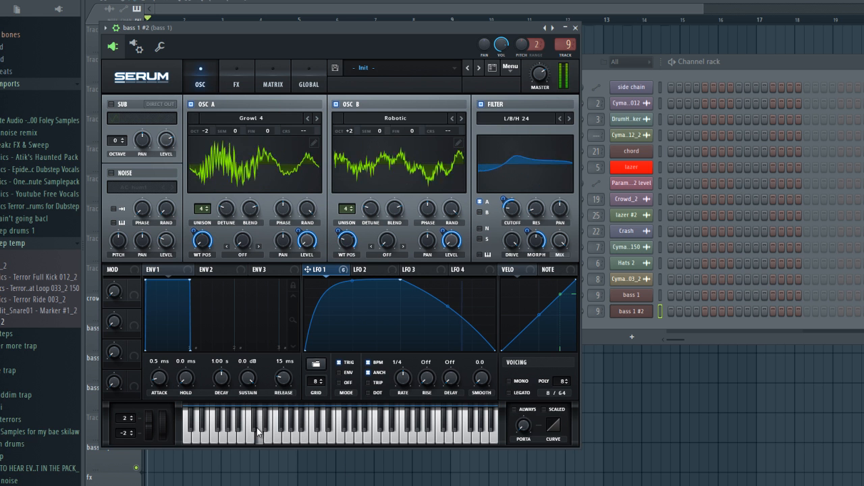
{"action": "left_click_drag", "start_coordinate": [337, 229], "coordinate": [339, 263]}
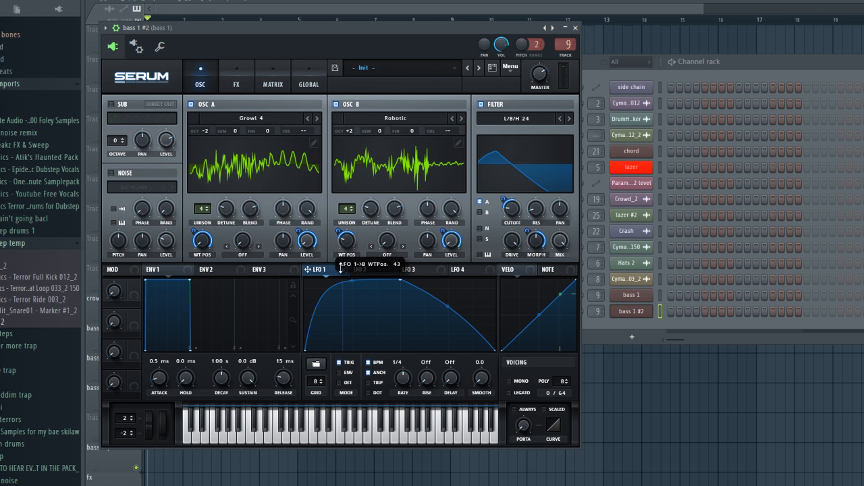
{"action": "left_click", "coordinate": [315, 420]}
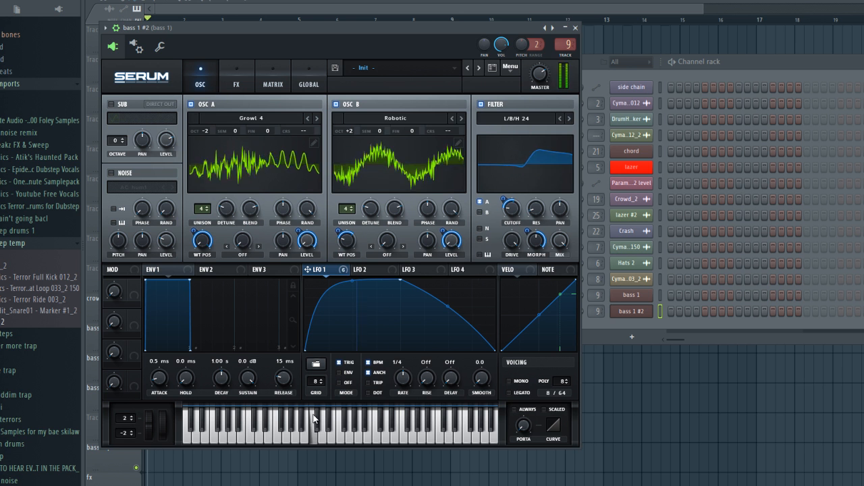
- Load the Metallic wavetable from virtual riot prime loops into oscillator B, set LFO 1's wavetable position amount to 100, and audition it
{"action": "left_click", "coordinate": [401, 118]}
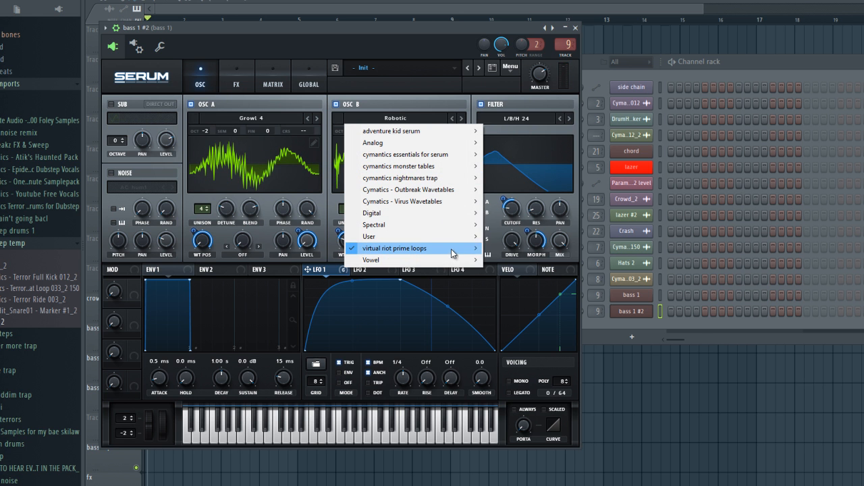
{"action": "mouse_move", "coordinate": [458, 251]}
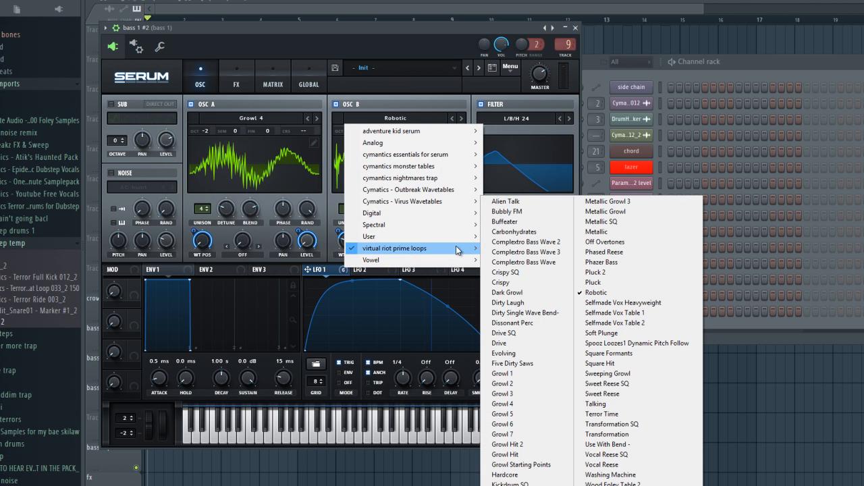
{"action": "left_click", "coordinate": [618, 233]}
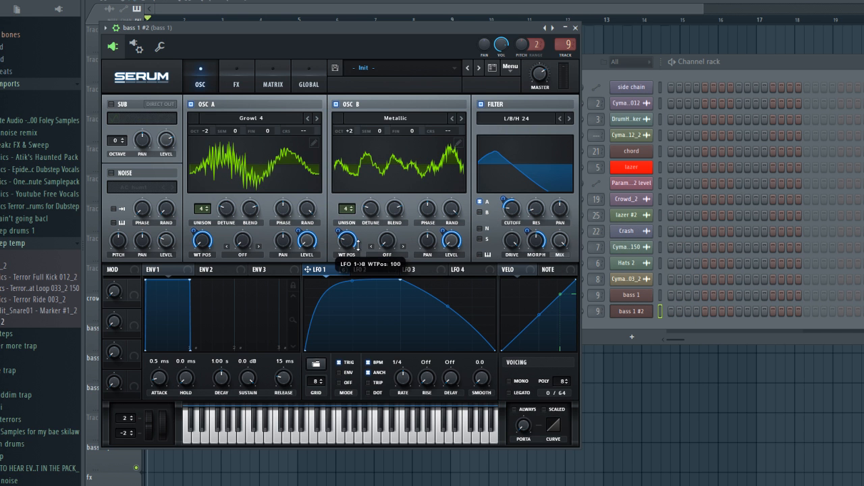
{"action": "left_click", "coordinate": [304, 438]}
{"action": "left_click", "coordinate": [241, 439]}
{"action": "left_click", "coordinate": [335, 434]}
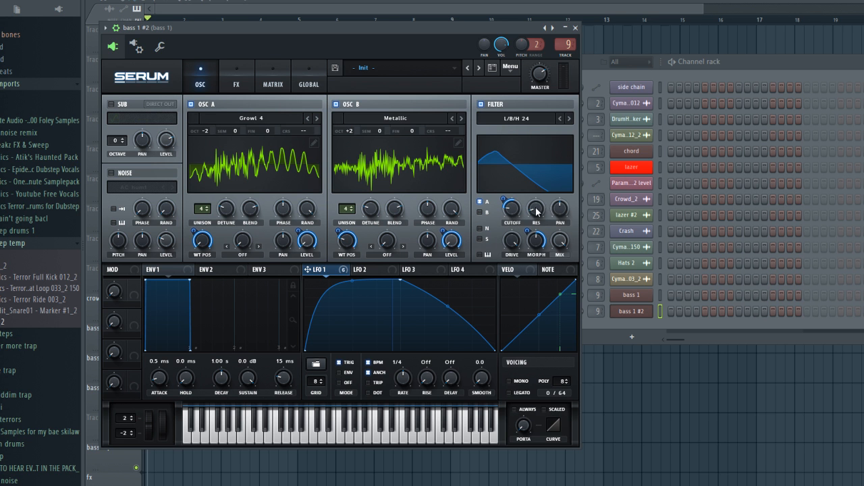
- Bend the falling section of LFO 1's curve downward into a concave decay and audition it with several notes
{"action": "mouse_move", "coordinate": [535, 210]}
{"action": "left_click_drag", "start_coordinate": [447, 306], "coordinate": [447, 316]}
{"action": "left_click", "coordinate": [326, 439]}
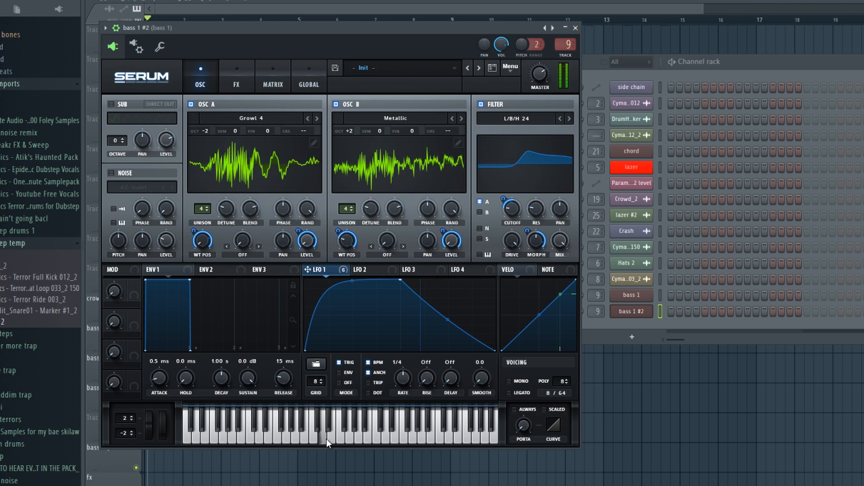
{"action": "left_click_drag", "start_coordinate": [424, 299], "coordinate": [434, 285]}
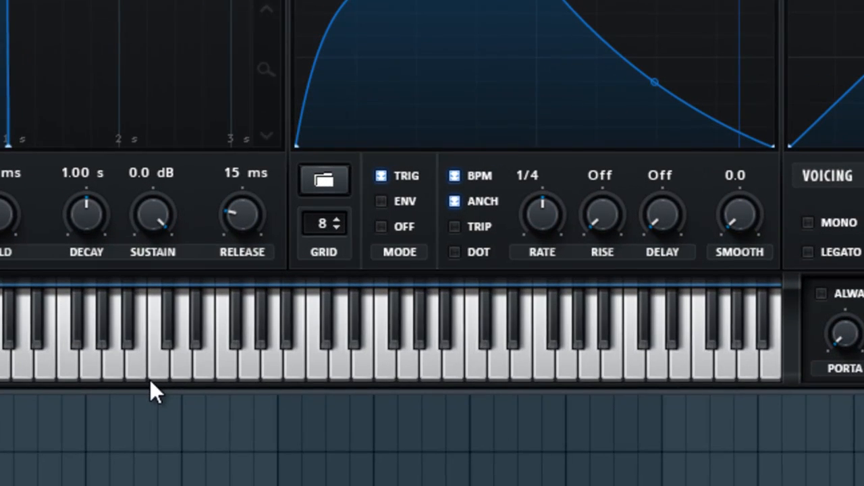
{"action": "left_click", "coordinate": [247, 440]}
{"action": "left_click", "coordinate": [434, 348]}
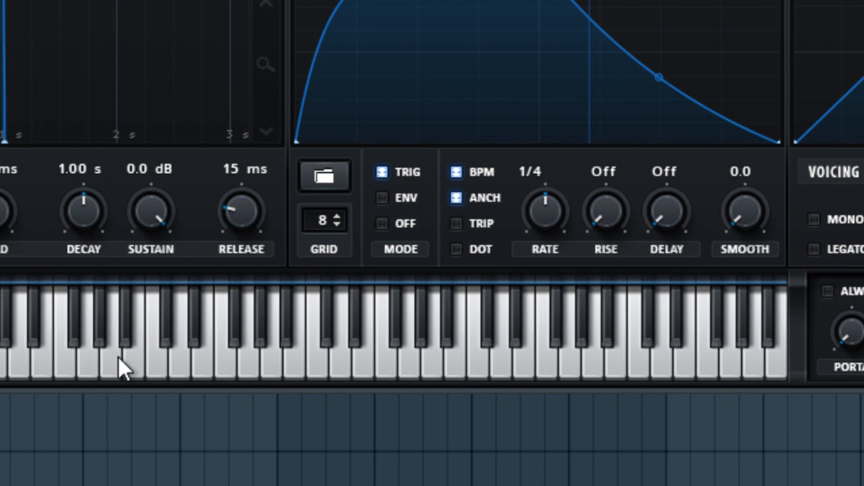
{"action": "left_click", "coordinate": [156, 329]}
{"action": "left_click", "coordinate": [130, 368]}
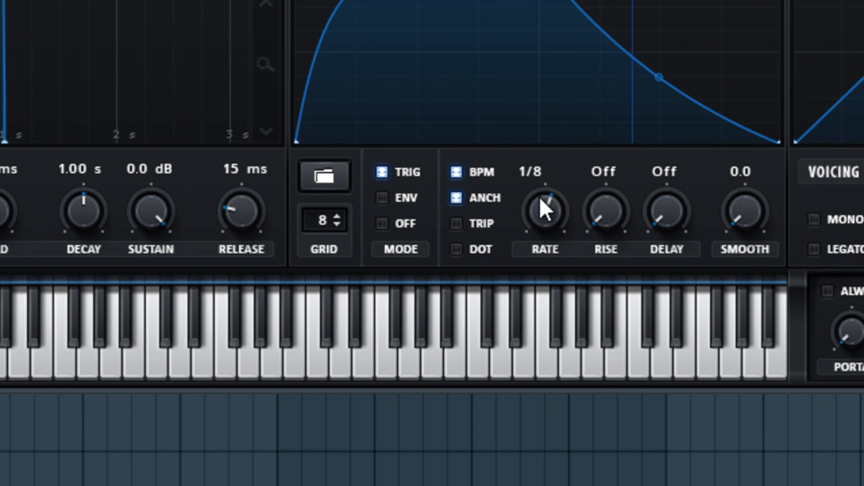
- Try LFO 1 at a 1/8 rate with a few notes and return the rate to 1/4
{"action": "left_click", "coordinate": [97, 349]}
{"action": "left_click", "coordinate": [283, 354]}
{"action": "left_click", "coordinate": [366, 368]}
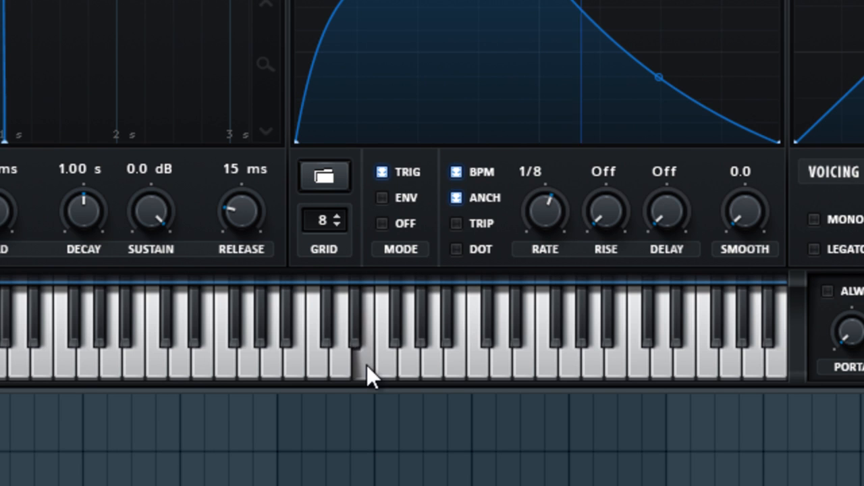
{"action": "left_click_drag", "start_coordinate": [548, 201], "coordinate": [530, 238]}
{"action": "left_click", "coordinate": [391, 340]}
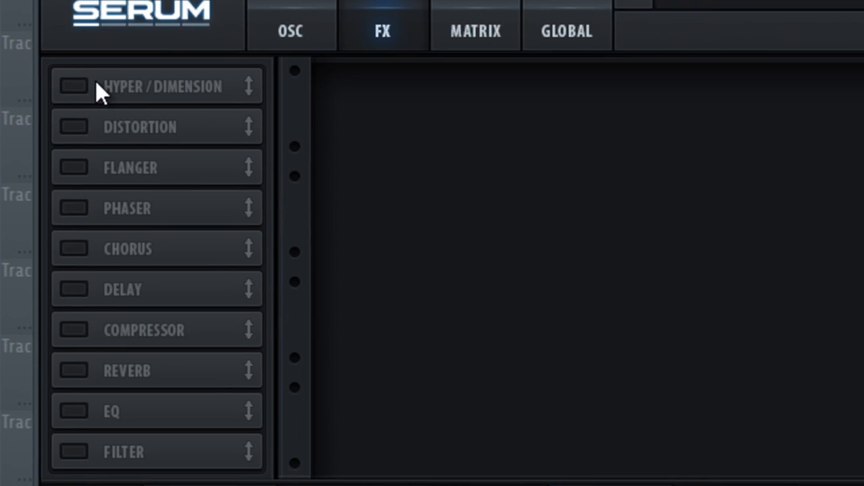
- Enable the Hyper/Dimension effect and lower the Dimension size
{"action": "left_click", "coordinate": [93, 88]}
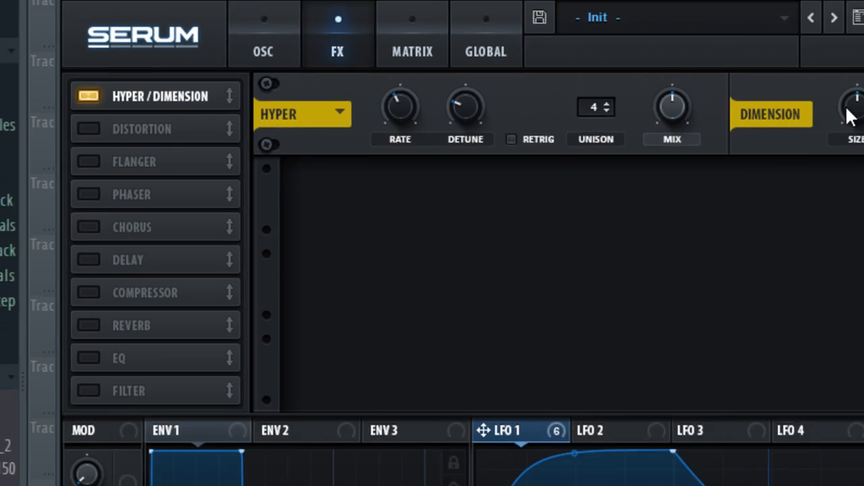
{"action": "left_click_drag", "start_coordinate": [847, 112], "coordinate": [481, 170]}
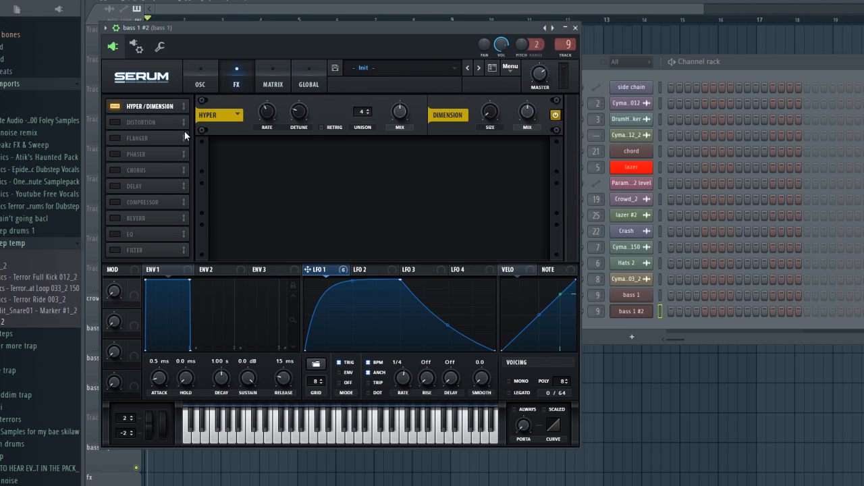
- Enable Distortion in SoftClip mode and shape its filter to 448 Hz, Q 1.6, with the filter type blended towards high-pass
{"action": "left_click", "coordinate": [113, 124]}
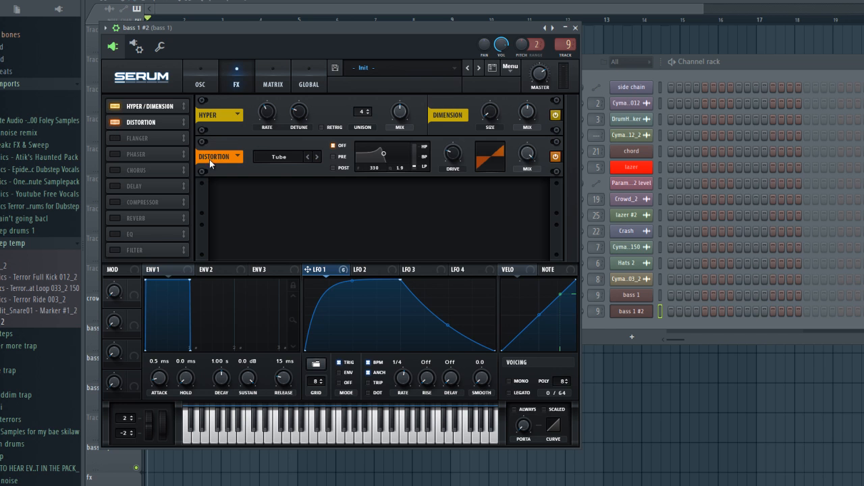
{"action": "left_click", "coordinate": [277, 158]}
{"action": "left_click", "coordinate": [302, 183]}
{"action": "left_click_drag", "start_coordinate": [418, 166], "coordinate": [419, 82]}
{"action": "mouse_move", "coordinate": [403, 172]}
{"action": "left_click_drag", "start_coordinate": [386, 156], "coordinate": [388, 180]}
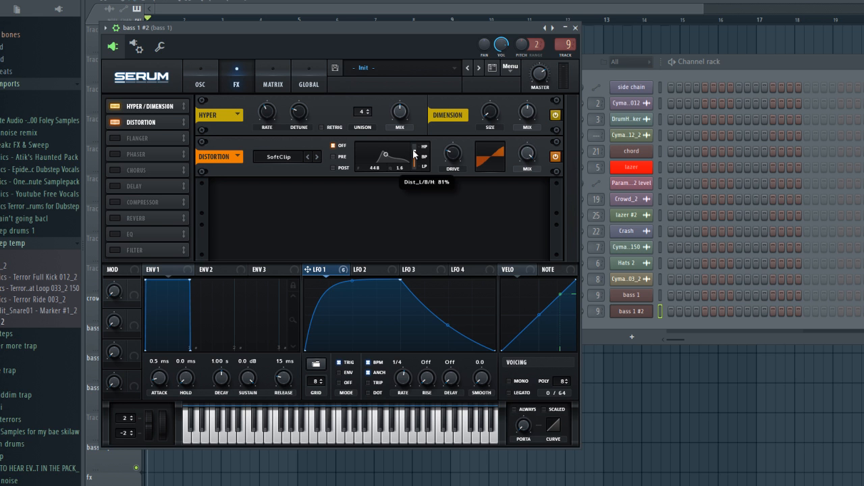
{"action": "left_click_drag", "start_coordinate": [413, 149], "coordinate": [413, 147]}
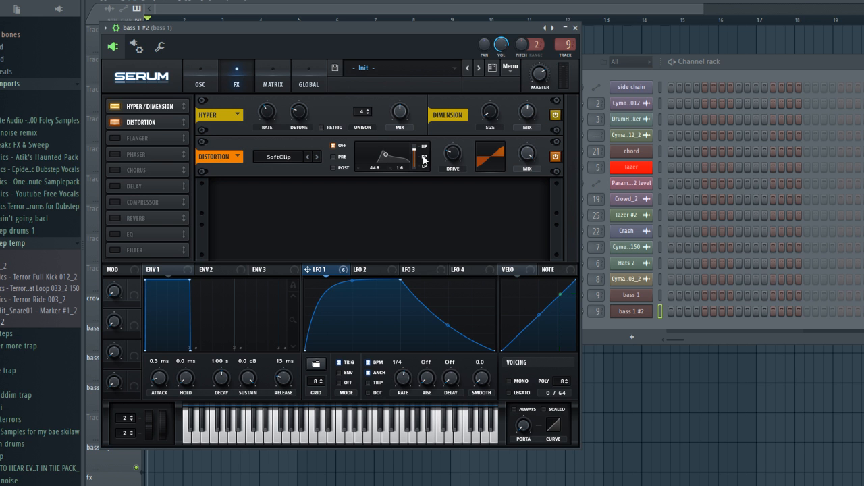
- Raise the distortion drive to maximum and audition the patch with a couple of notes
{"action": "left_click_drag", "start_coordinate": [451, 159], "coordinate": [451, 132]}
{"action": "left_click", "coordinate": [293, 439]}
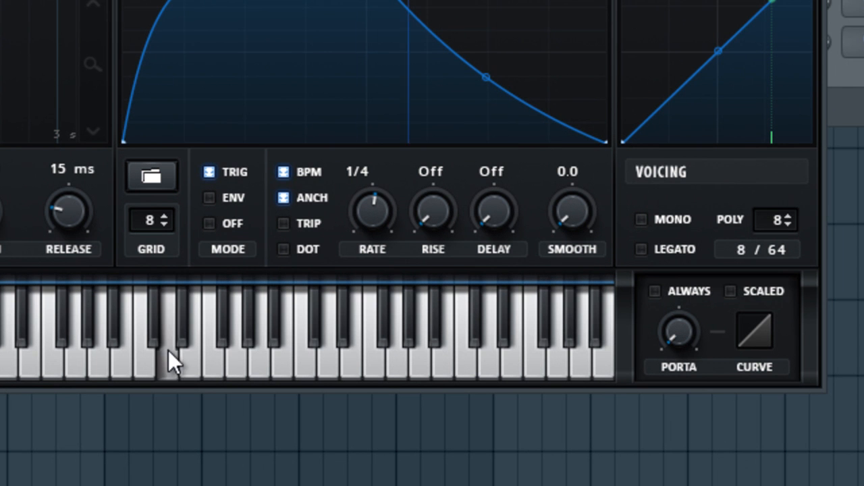
{"action": "left_click", "coordinate": [64, 368]}
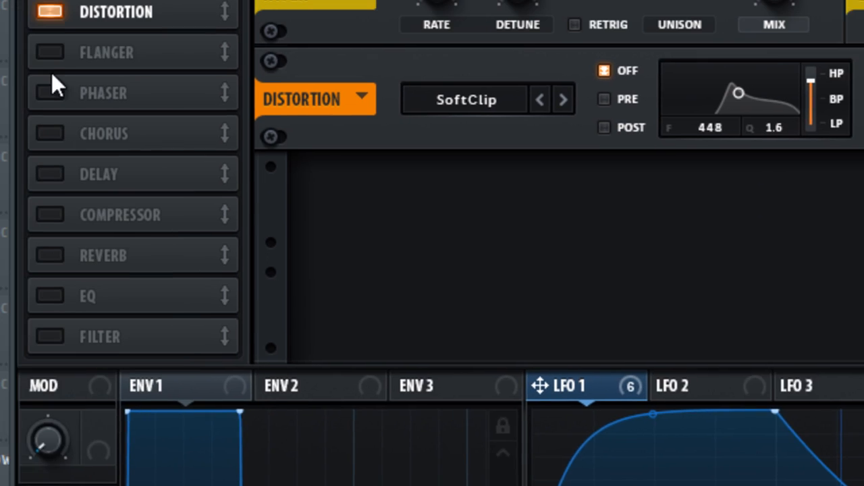
- Briefly try the Flanger, replace it with the Phaser, and lower the phaser frequency to 53 Hz
{"action": "left_click", "coordinate": [50, 51]}
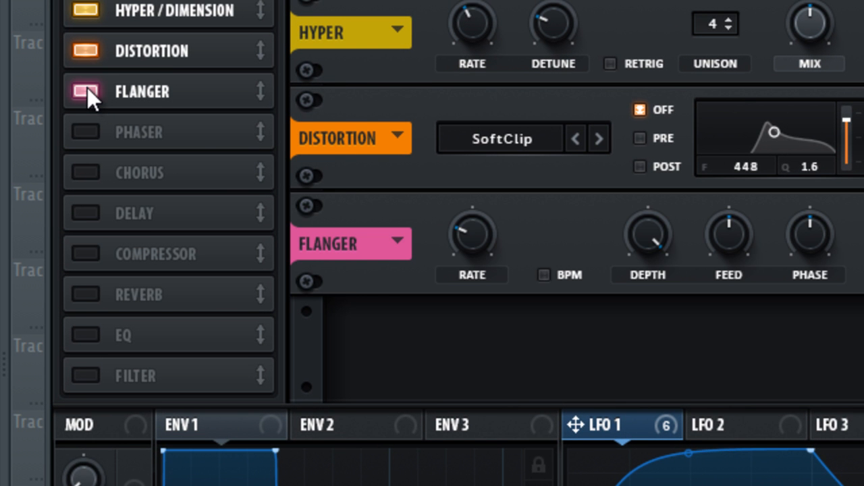
{"action": "left_click", "coordinate": [88, 89]}
{"action": "left_click", "coordinate": [79, 129]}
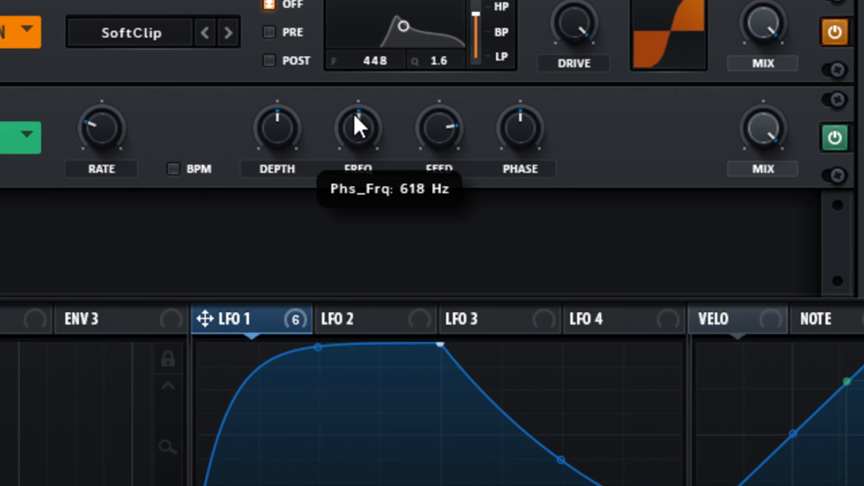
{"action": "left_click_drag", "start_coordinate": [730, 231], "coordinate": [694, 294]}
{"action": "left_click_drag", "start_coordinate": [322, 195], "coordinate": [325, 205]}
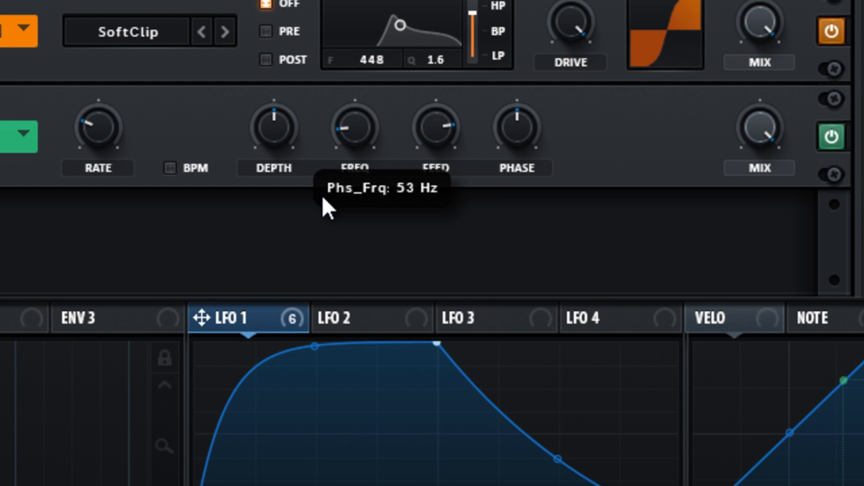
- Assign LFO 1 to the phaser frequency, slow the phaser rate slightly, and audition the patch
{"action": "left_click_drag", "start_coordinate": [297, 327], "coordinate": [330, 213]}
{"action": "mouse_move", "coordinate": [351, 144]}
{"action": "left_mouse_down"}
{"action": "mouse_move", "coordinate": [346, 128]}
{"action": "mouse_move", "coordinate": [341, 141]}
{"action": "mouse_move", "coordinate": [344, 130]}
{"action": "left_mouse_up"}
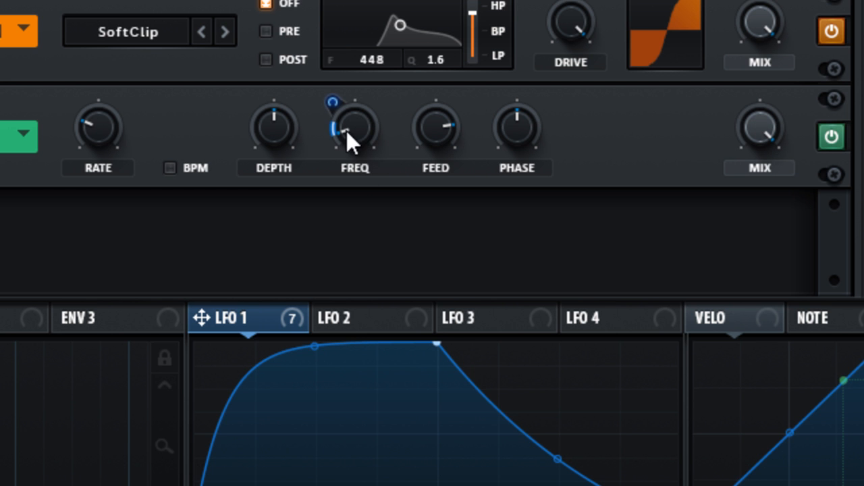
{"action": "mouse_move", "coordinate": [87, 123]}
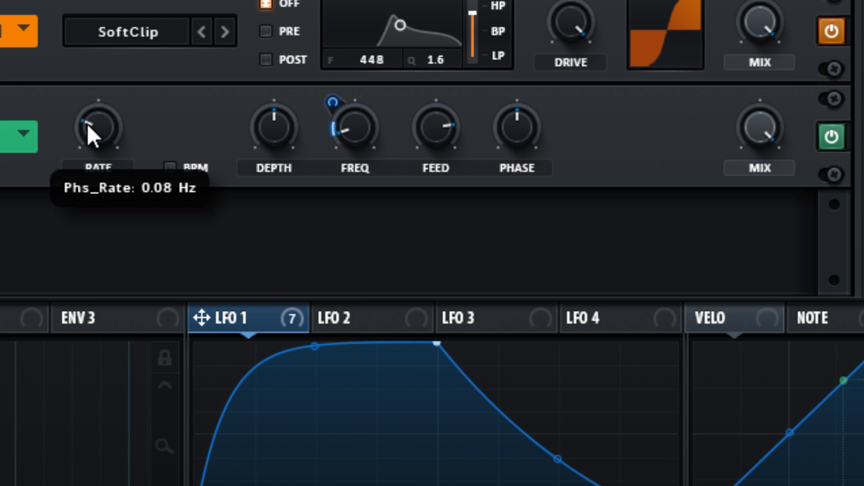
{"action": "left_click_drag", "start_coordinate": [87, 123], "coordinate": [87, 136]}
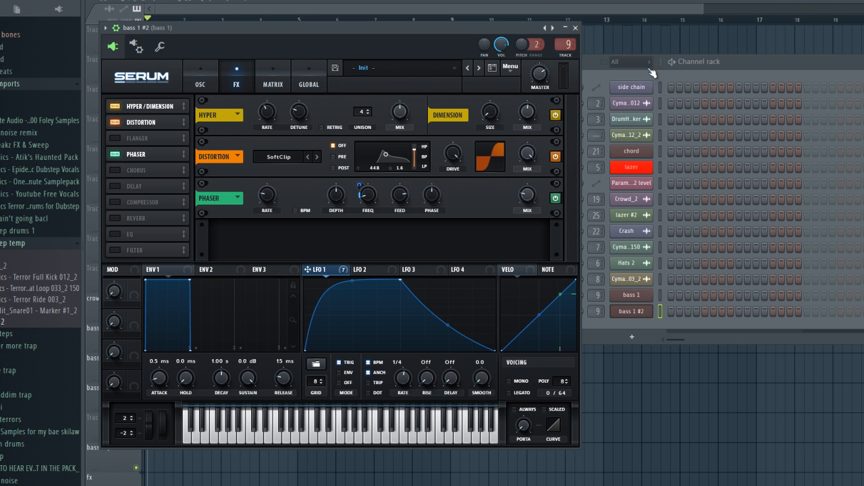
{"action": "left_click", "coordinate": [285, 438]}
{"action": "left_click", "coordinate": [267, 439]}
- Enable the Compressor in multiband mode along with the Reverb, and audition the patch with several notes
{"action": "left_click", "coordinate": [114, 203]}
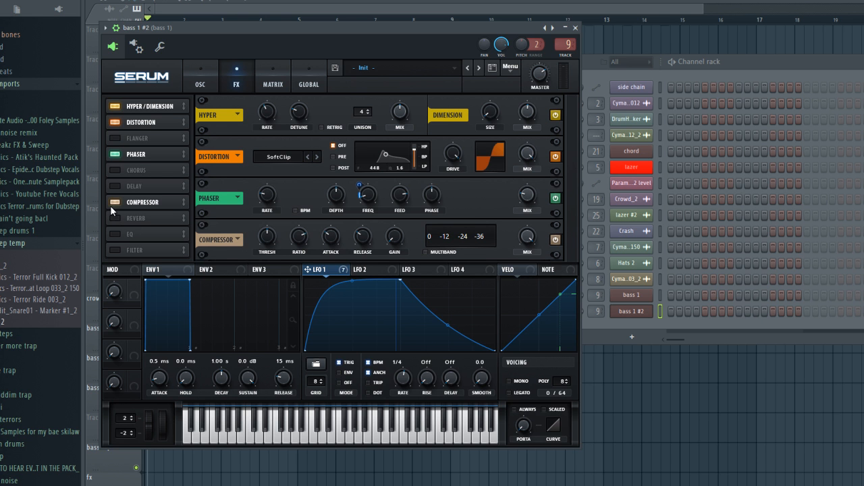
{"action": "left_click", "coordinate": [115, 218]}
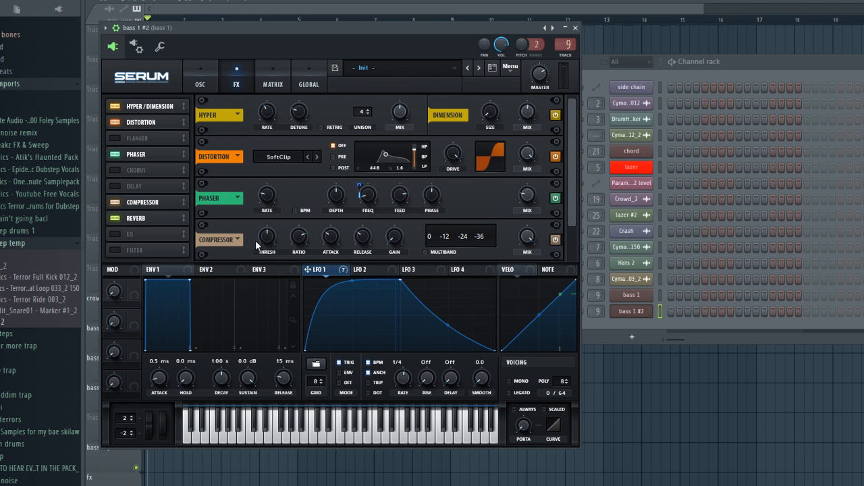
{"action": "left_click", "coordinate": [426, 253]}
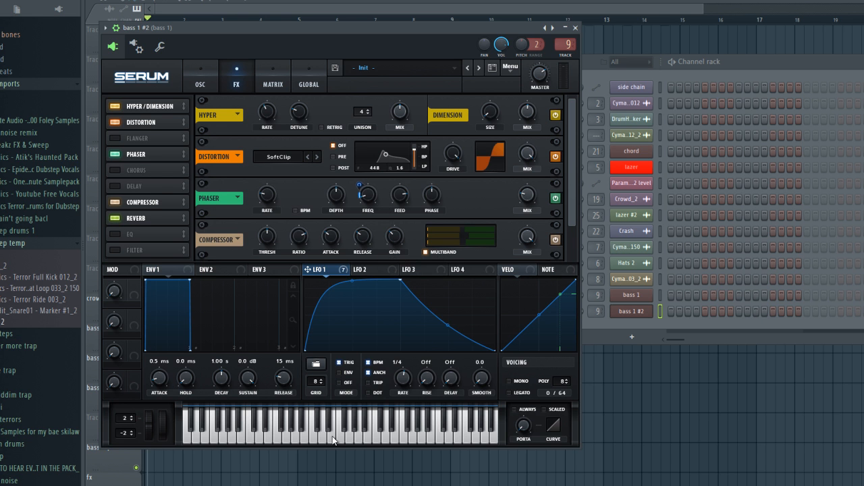
{"action": "left_click", "coordinate": [313, 441]}
{"action": "left_click", "coordinate": [262, 435]}
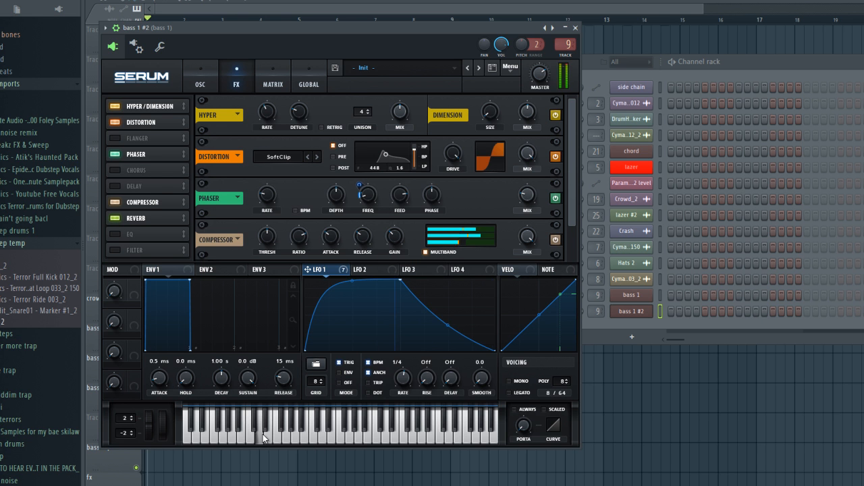
{"action": "left_click", "coordinate": [313, 433]}
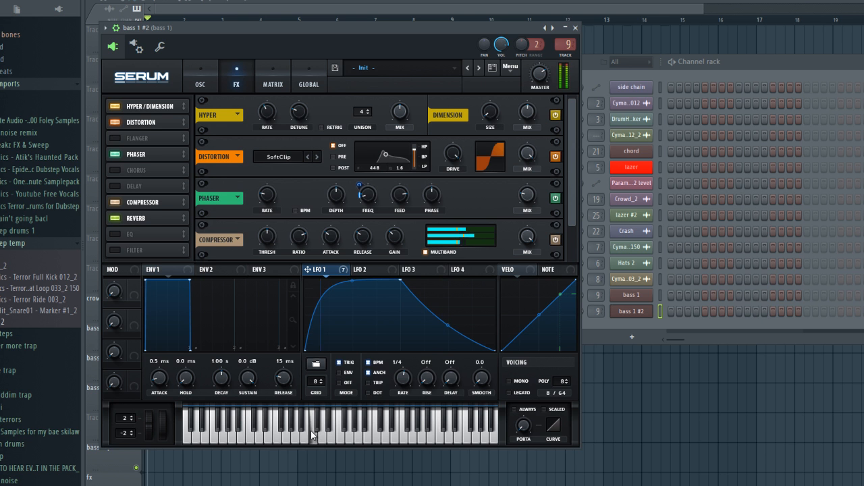
{"action": "left_click", "coordinate": [275, 437]}
{"action": "left_click", "coordinate": [324, 436]}
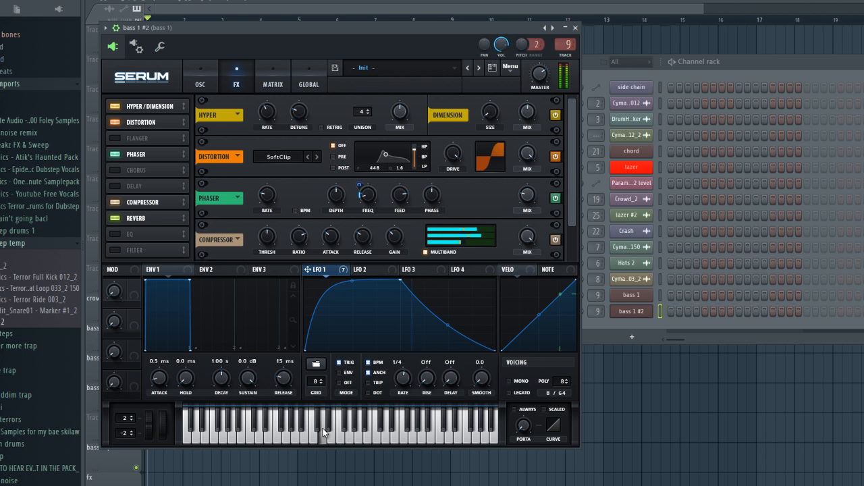
- Set LFO 1's phaser frequency amount to 5 and the phaser mix to 14%, and audition with several notes
{"action": "mouse_move", "coordinate": [368, 199]}
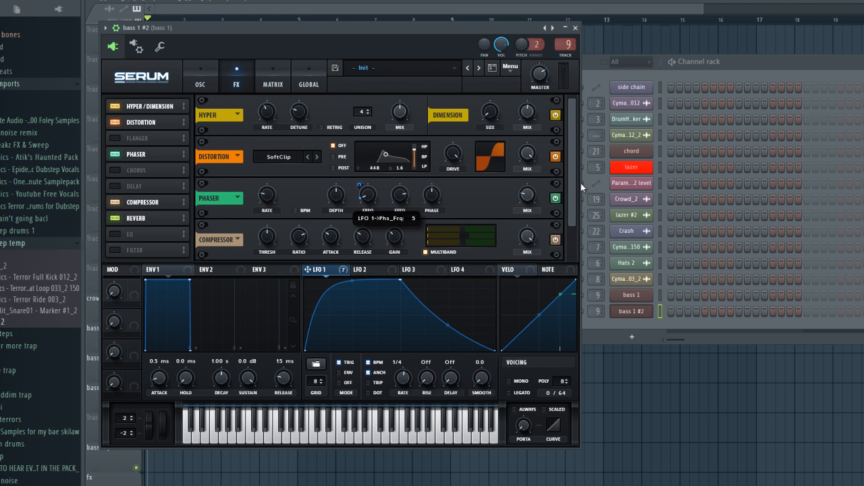
{"action": "mouse_move", "coordinate": [526, 201]}
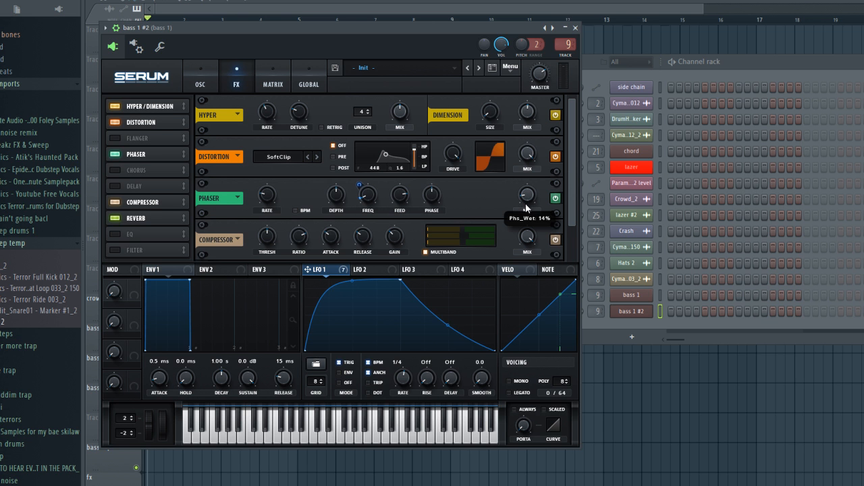
{"action": "left_click", "coordinate": [308, 435]}
{"action": "left_click", "coordinate": [280, 428]}
{"action": "left_click", "coordinate": [311, 427]}
{"action": "left_click", "coordinate": [284, 432]}
- Bypass the Phaser, compare the sound on several notes, and enable the Phaser again
{"action": "left_click", "coordinate": [116, 154]}
{"action": "left_click", "coordinate": [291, 430]}
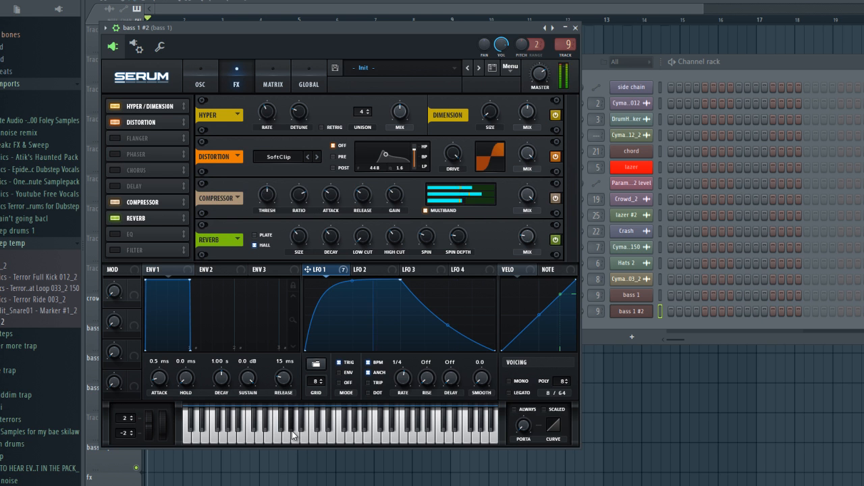
{"action": "left_click", "coordinate": [368, 429]}
{"action": "left_click", "coordinate": [258, 432]}
{"action": "left_click", "coordinate": [241, 422]}
{"action": "left_click", "coordinate": [268, 429]}
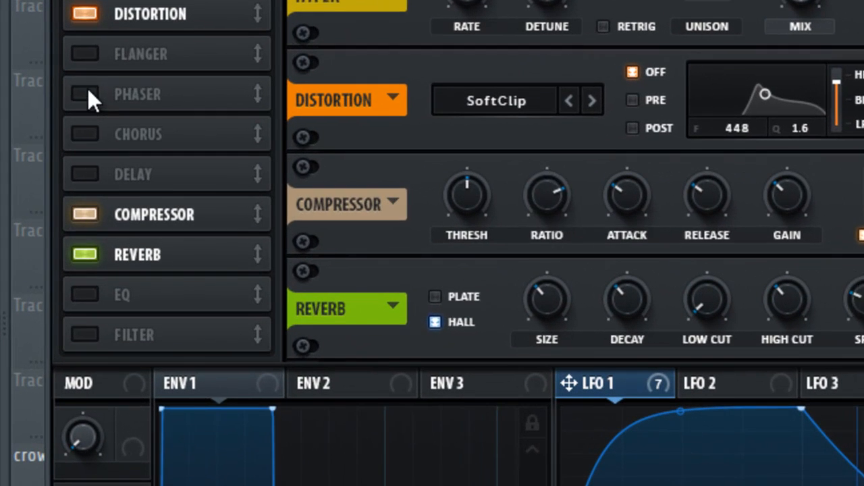
{"action": "left_click", "coordinate": [114, 154]}
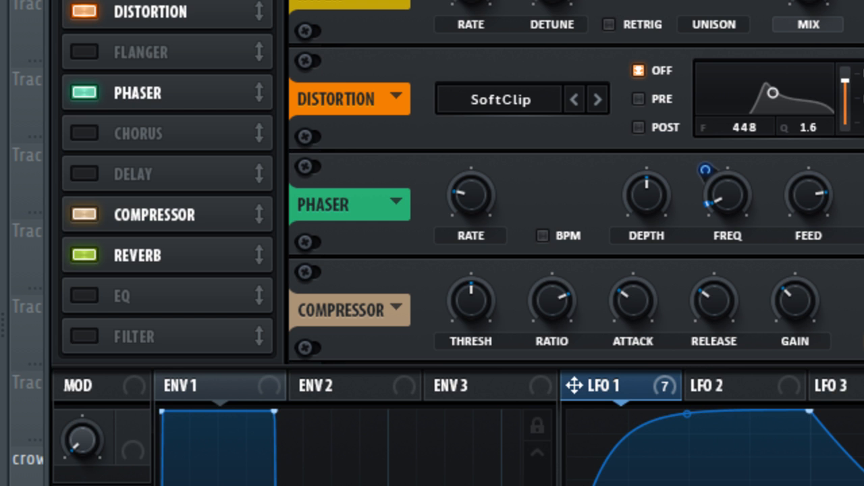
- Shift the distortion filter to 523 Hz with a Q of about 1.3 and audition it with a few notes
{"action": "left_click_drag", "start_coordinate": [770, 93], "coordinate": [803, 129]}
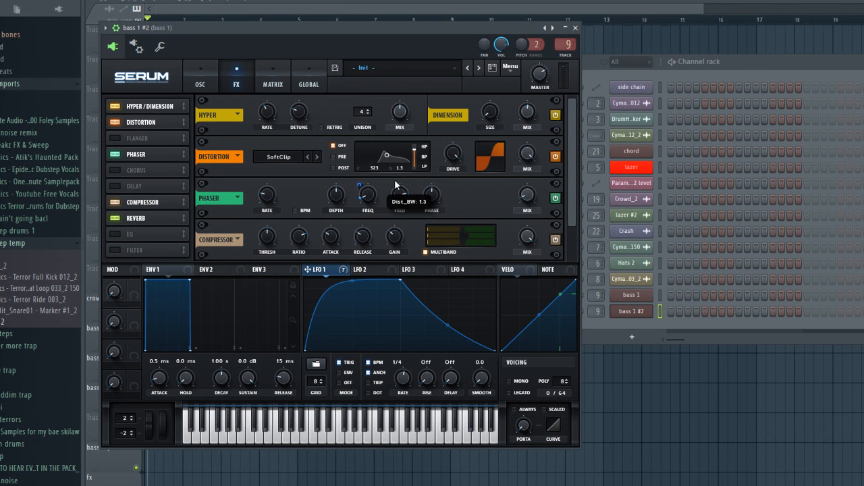
{"action": "left_click", "coordinate": [307, 438]}
{"action": "left_click", "coordinate": [276, 437]}
{"action": "left_click", "coordinate": [313, 438]}
- Load the Growl 4 wavetable from virtual riot prime loops into oscillator B and audition it with several notes
{"action": "left_click", "coordinate": [201, 84]}
{"action": "left_click", "coordinate": [396, 118]}
{"action": "mouse_move", "coordinate": [449, 250]}
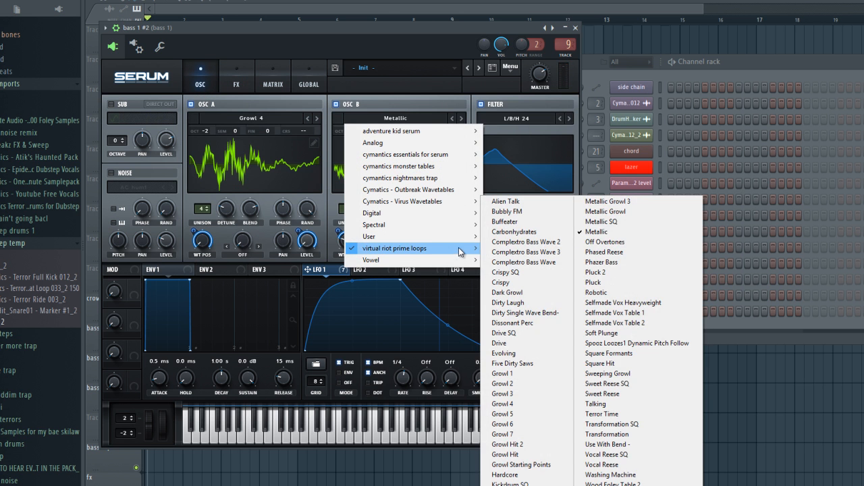
{"action": "left_click", "coordinate": [518, 407]}
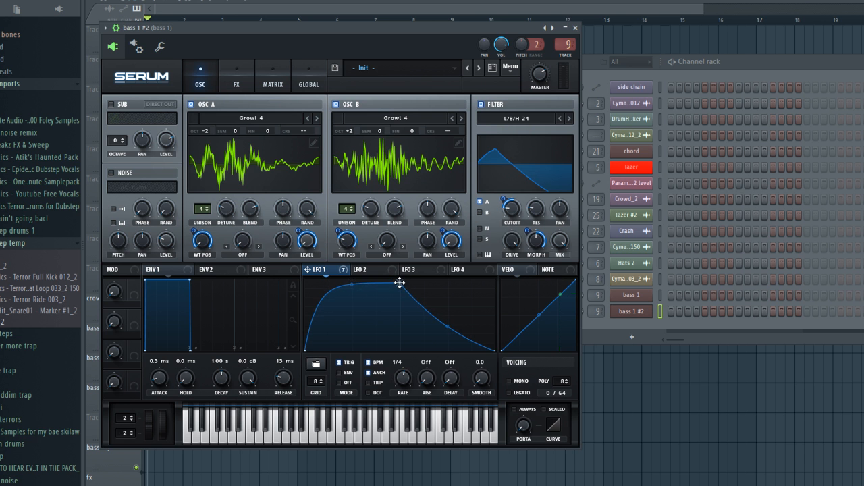
{"action": "left_click", "coordinate": [289, 435]}
{"action": "left_click", "coordinate": [289, 436]}
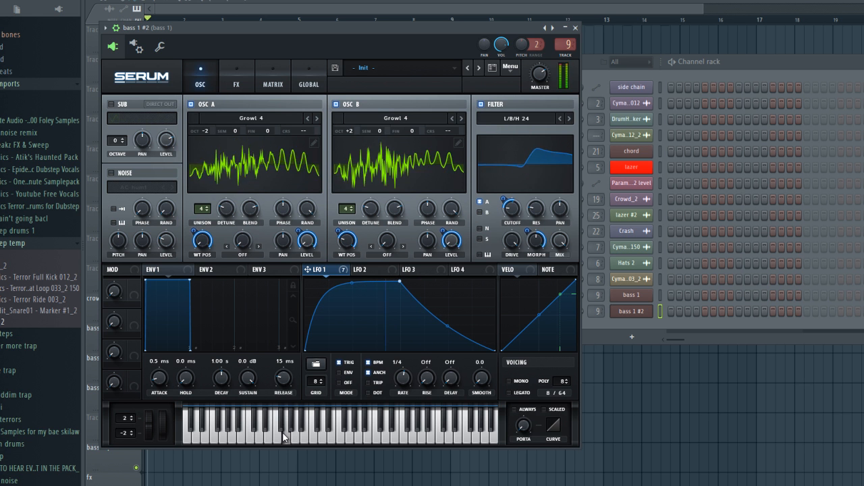
{"action": "left_click", "coordinate": [255, 435]}
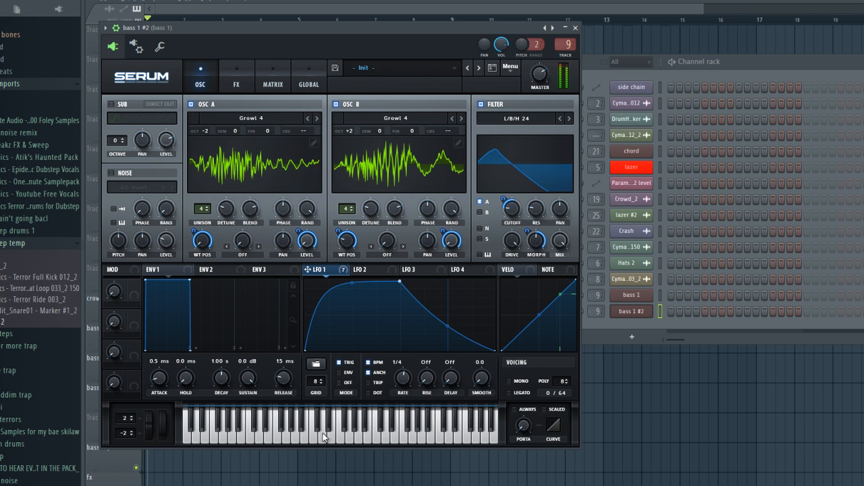
{"action": "left_click", "coordinate": [242, 430]}
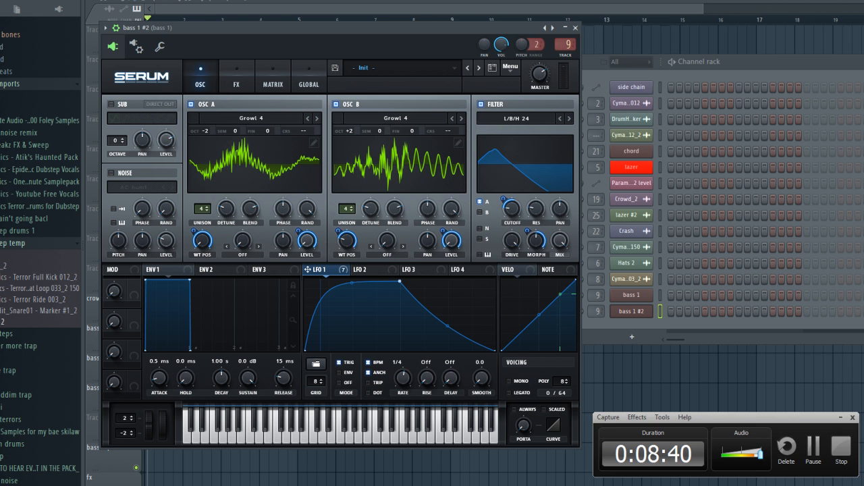
- Enable the EQ effect, try boosting the low band's gain, bring it back down, and assign LFO 1 to it
{"action": "left_click", "coordinate": [237, 79]}
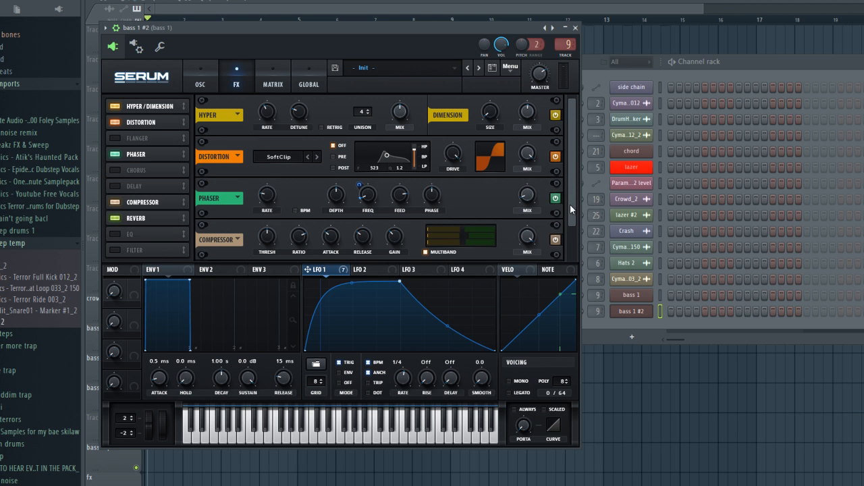
{"action": "scroll", "coordinate": [570, 205], "scroll_direction": "down", "scroll_amount": 1}
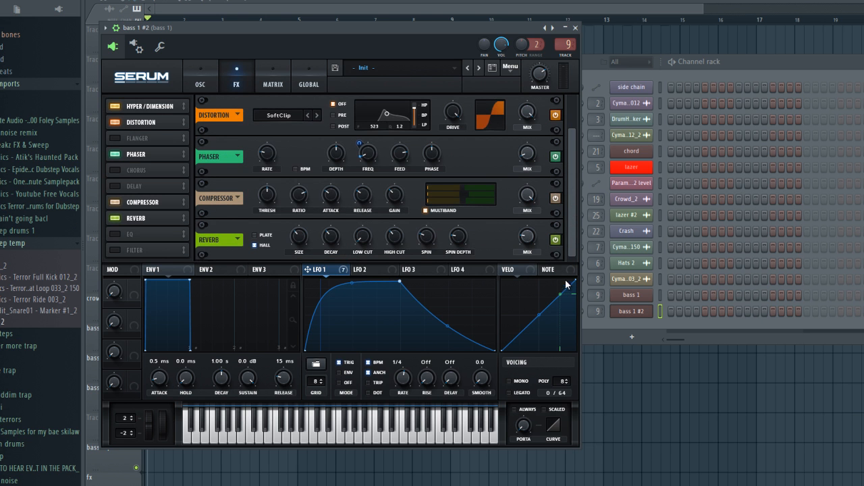
{"action": "left_click", "coordinate": [115, 234]}
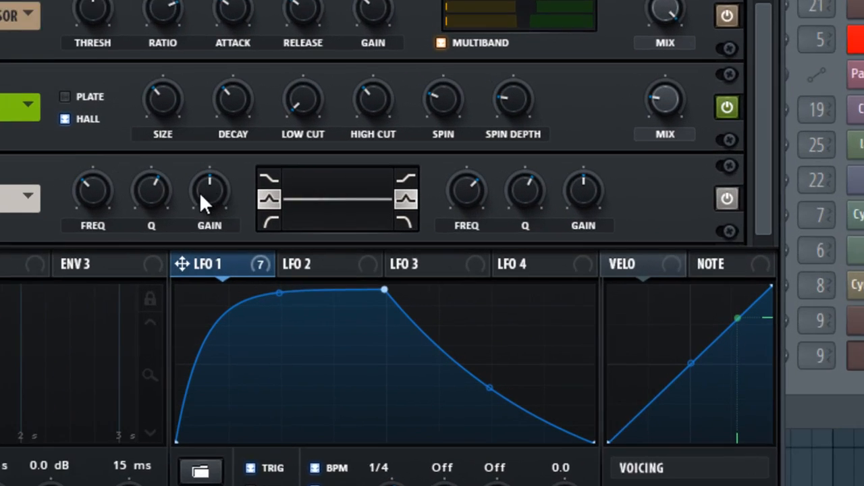
{"action": "left_click_drag", "start_coordinate": [316, 237], "coordinate": [326, 213]}
{"action": "left_click_drag", "start_coordinate": [192, 118], "coordinate": [200, 93]}
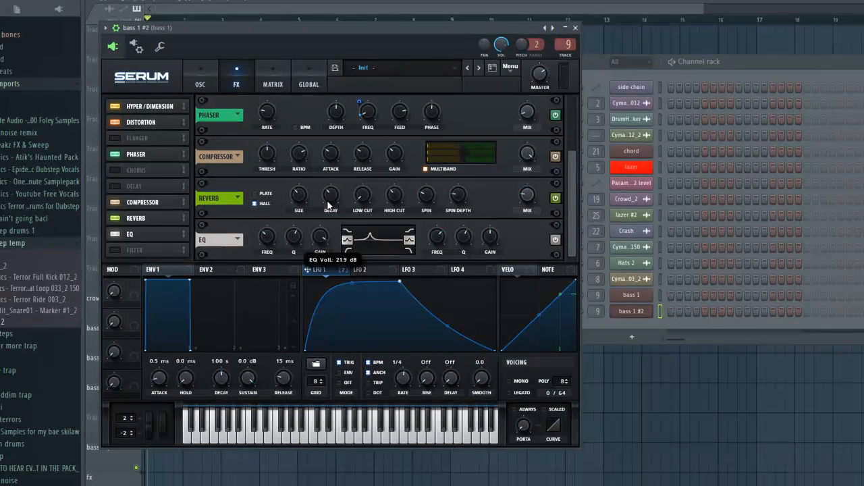
{"action": "left_click_drag", "start_coordinate": [329, 205], "coordinate": [319, 238]}
{"action": "left_click_drag", "start_coordinate": [342, 271], "coordinate": [315, 236]}
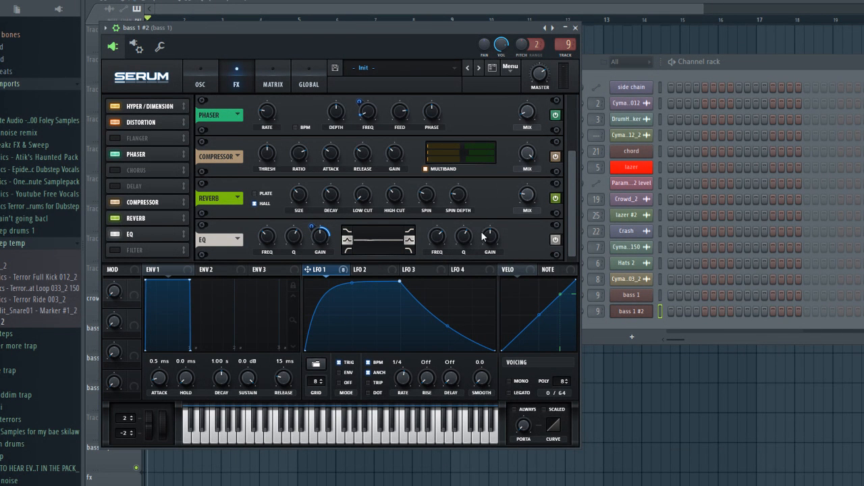
- Assign LFO 1 to the EQ high band's gain and raise that band's frequency
{"action": "mouse_move", "coordinate": [492, 237]}
{"action": "left_mouse_down"}
{"action": "mouse_move", "coordinate": [485, 225]}
{"action": "mouse_move", "coordinate": [478, 236]}
{"action": "left_mouse_up"}
{"action": "left_click_drag", "start_coordinate": [347, 271], "coordinate": [489, 228]}
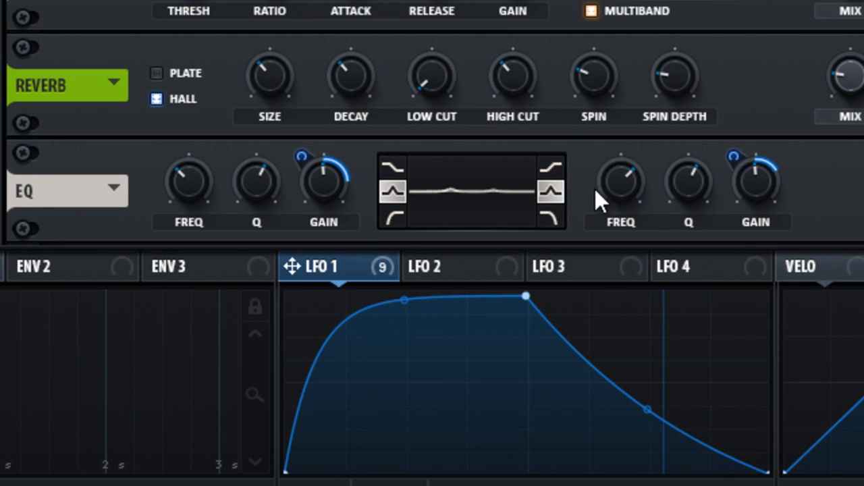
{"action": "left_click_drag", "start_coordinate": [619, 168], "coordinate": [629, 143]}
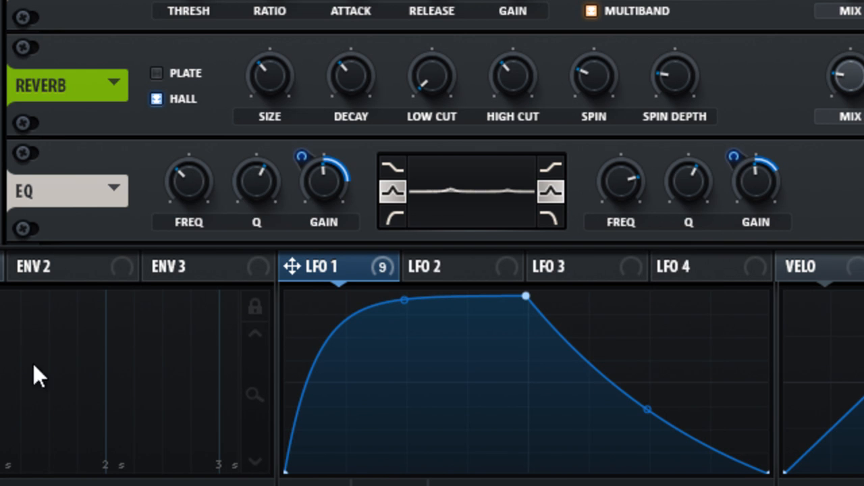
- Assign LFO 1 to the EQ's high and low band frequencies, lower both base frequencies, and audition a couple of notes
{"action": "left_click_drag", "start_coordinate": [383, 263], "coordinate": [608, 220]}
{"action": "left_click_drag", "start_coordinate": [590, 152], "coordinate": [594, 166]}
{"action": "left_click_drag", "start_coordinate": [191, 185], "coordinate": [176, 199]}
{"action": "left_click_drag", "start_coordinate": [301, 267], "coordinate": [175, 257]}
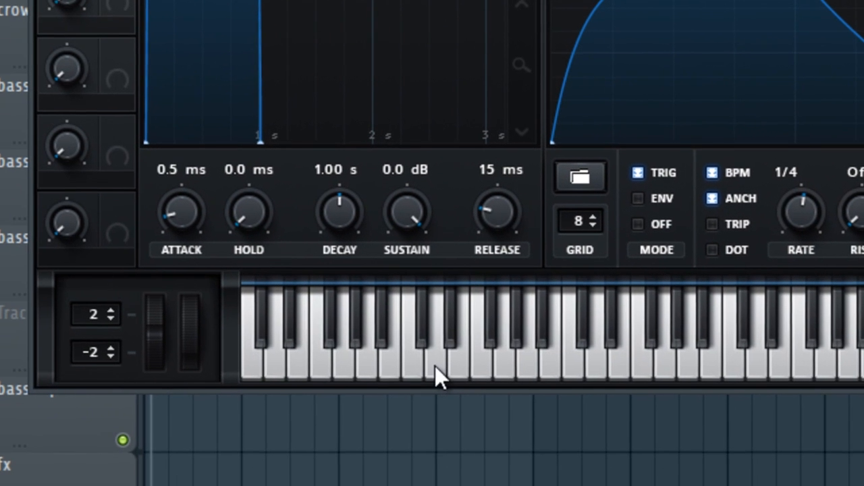
{"action": "left_click", "coordinate": [412, 375]}
{"action": "left_click", "coordinate": [361, 373]}
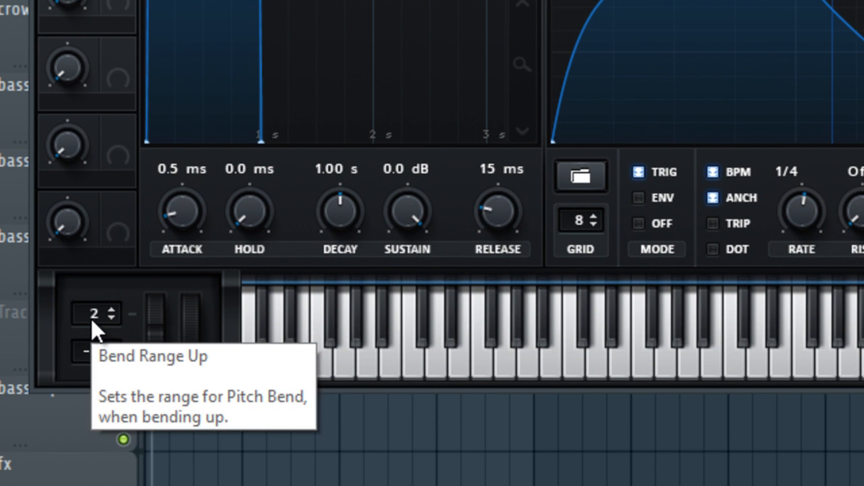
- Set the pitch bend range to 12 semitones up and -12 down, and audition a few notes
{"action": "left_click_drag", "start_coordinate": [91, 317], "coordinate": [104, 251]}
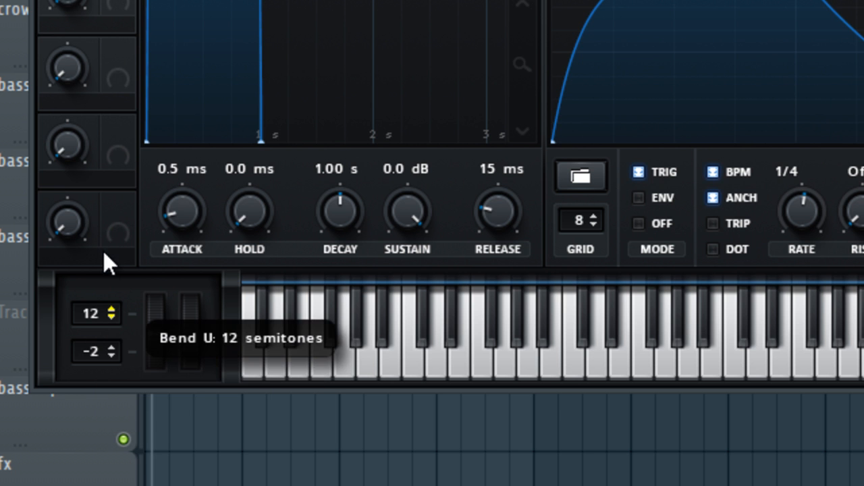
{"action": "left_click_drag", "start_coordinate": [84, 358], "coordinate": [82, 398]}
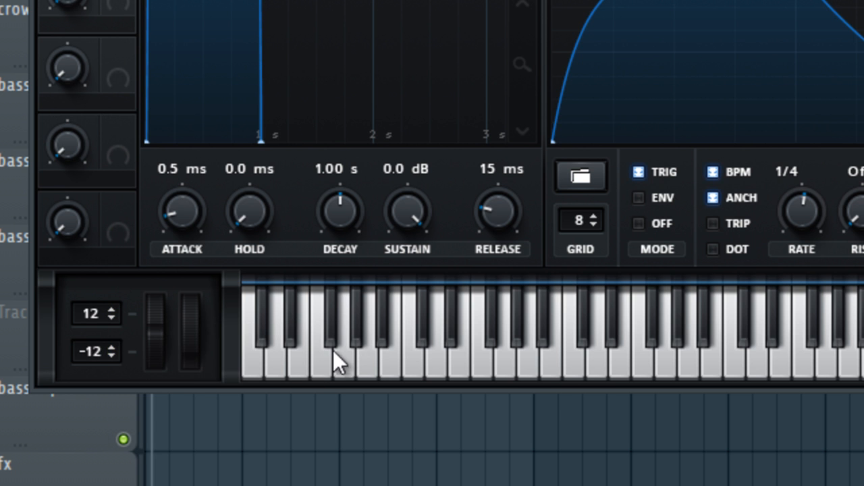
{"action": "left_click", "coordinate": [464, 351]}
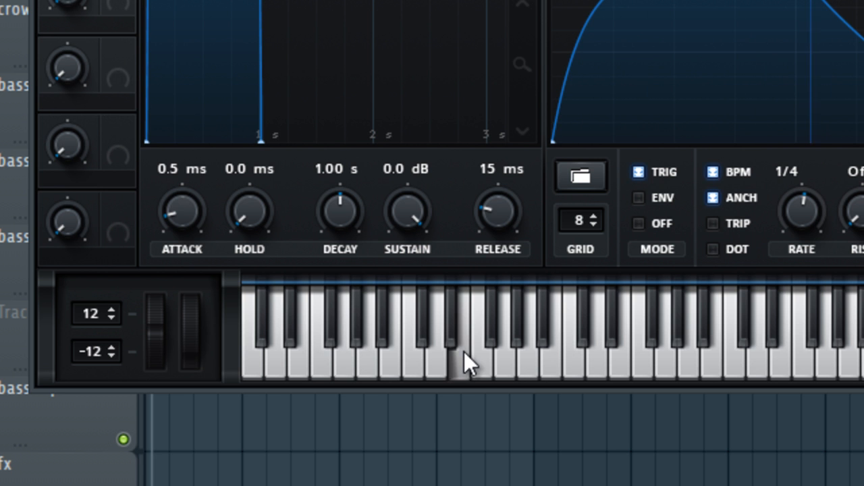
{"action": "left_click", "coordinate": [476, 366]}
{"action": "left_click", "coordinate": [546, 356]}
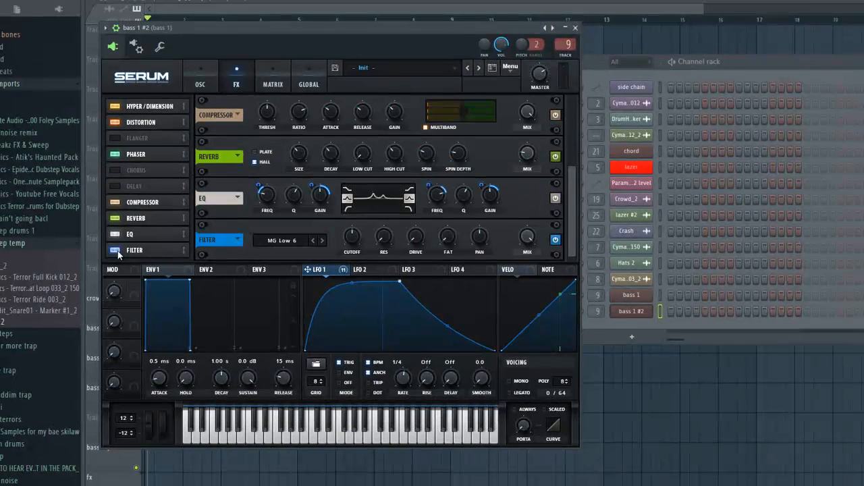
- Try the Cmb HL6+ type for the effects filter with its cutoff at 133 Hz, and audition two notes
{"action": "left_click", "coordinate": [309, 240]}
{"action": "mouse_move", "coordinate": [316, 279]}
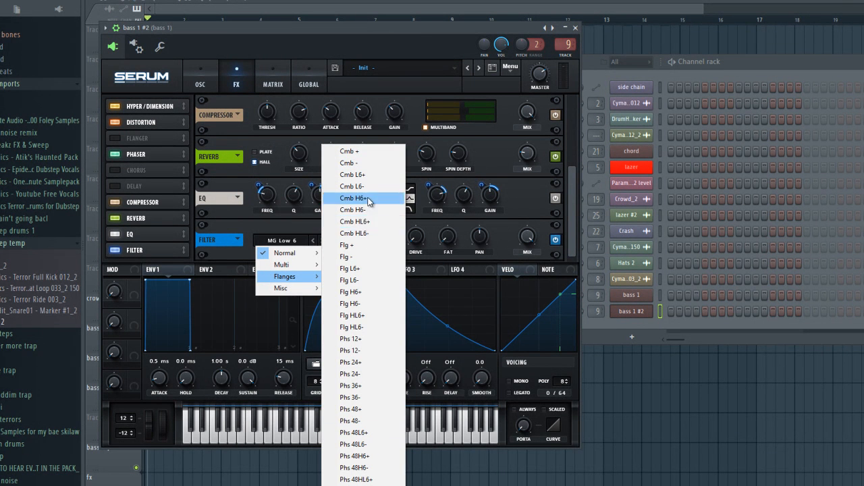
{"action": "left_click", "coordinate": [364, 222]}
{"action": "left_click_drag", "start_coordinate": [347, 234], "coordinate": [345, 245]}
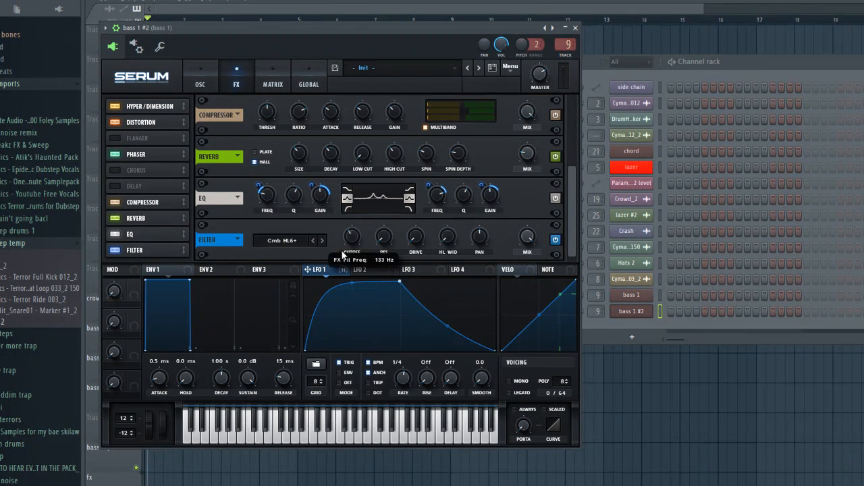
{"action": "left_click", "coordinate": [260, 439]}
{"action": "left_click", "coordinate": [324, 437]}
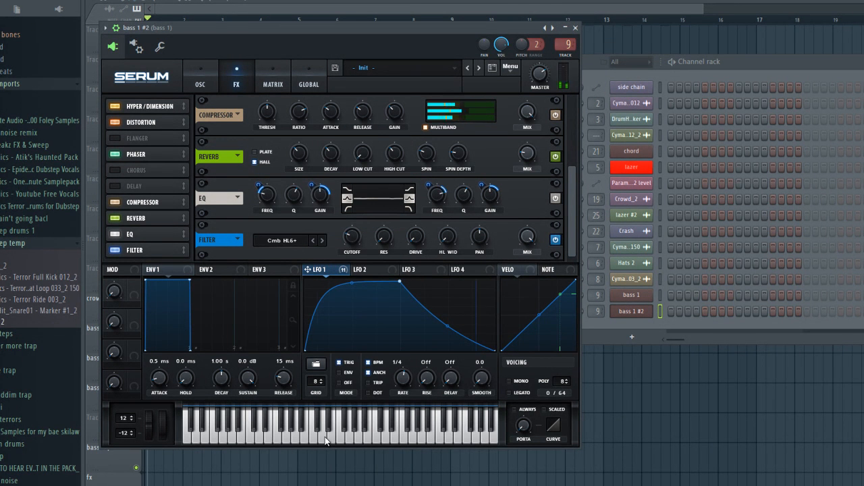
- Assign LFO 1 to the effects filter's cutoff and audition the modulated comb filter with several notes
{"action": "left_click_drag", "start_coordinate": [345, 268], "coordinate": [346, 232]}
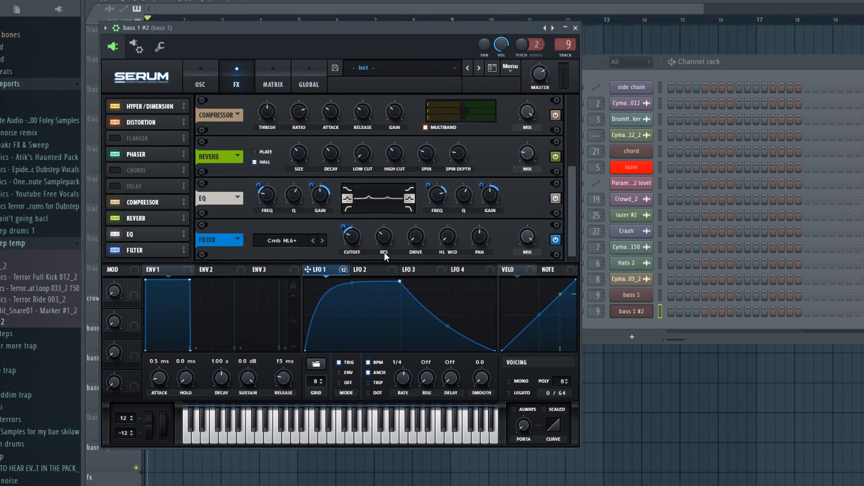
{"action": "left_click", "coordinate": [273, 441]}
{"action": "left_click", "coordinate": [253, 434]}
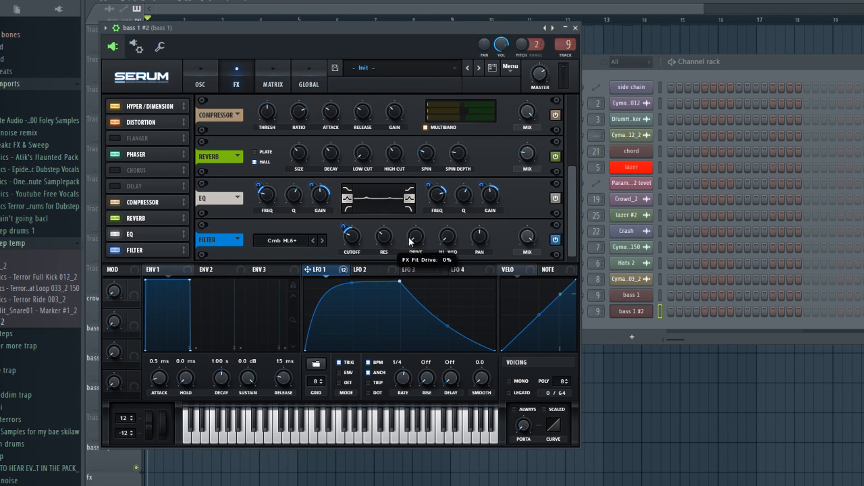
{"action": "left_click", "coordinate": [275, 437]}
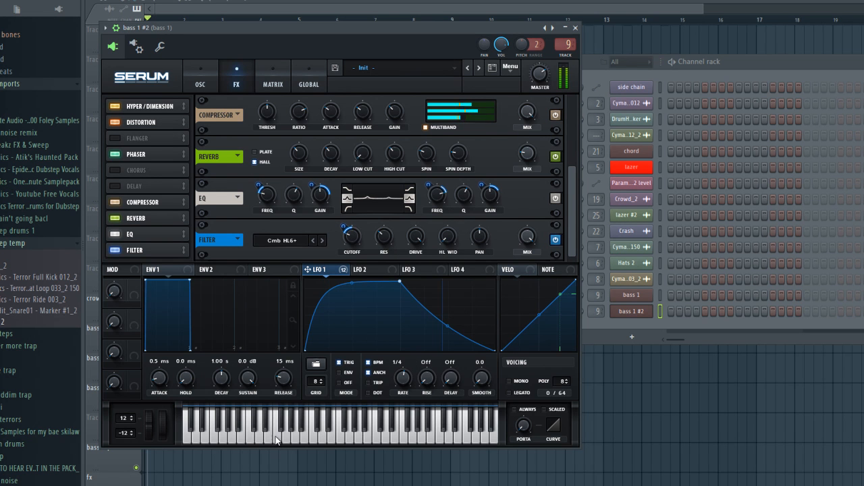
{"action": "left_click", "coordinate": [314, 439]}
{"action": "left_click", "coordinate": [252, 437]}
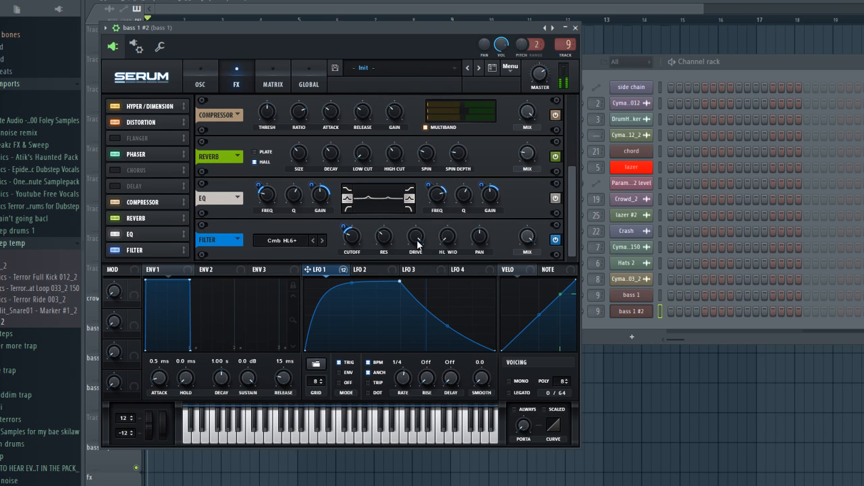
{"action": "left_click", "coordinate": [296, 430]}
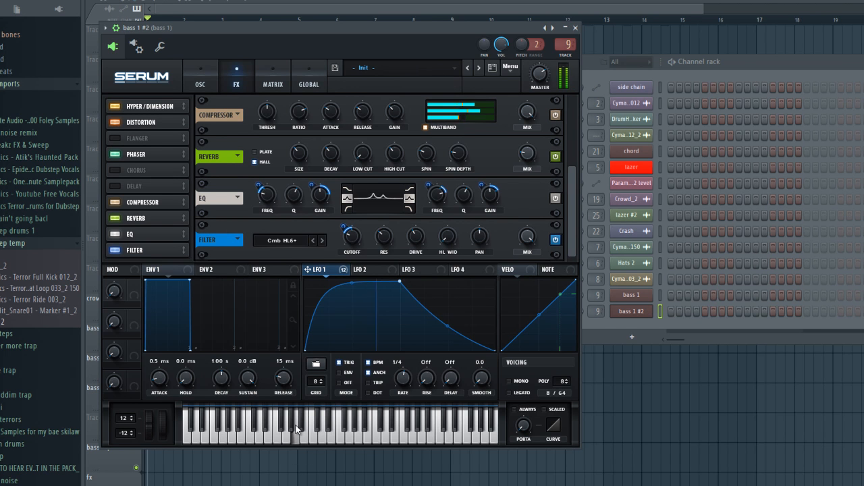
{"action": "left_click", "coordinate": [256, 428]}
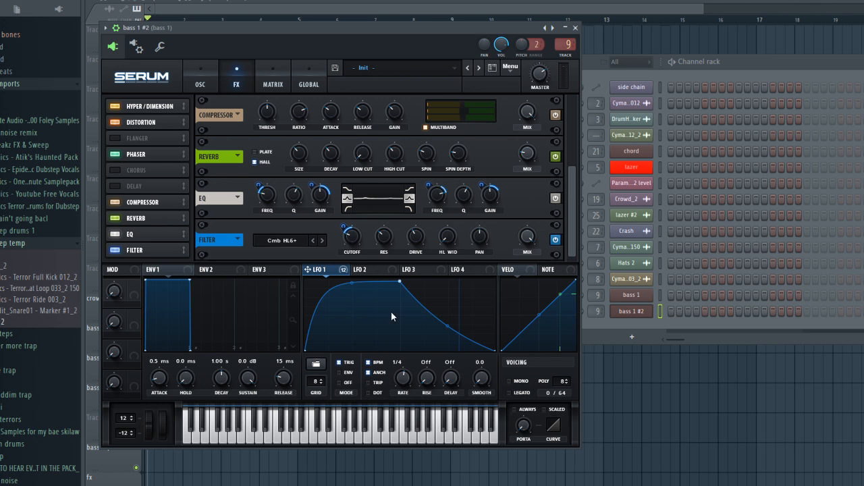
- Change the effects filter type to Reverb, lower its cutoff to 35 Hz, and audition the sound with several notes
{"action": "left_click", "coordinate": [281, 240]}
{"action": "mouse_move", "coordinate": [297, 288]}
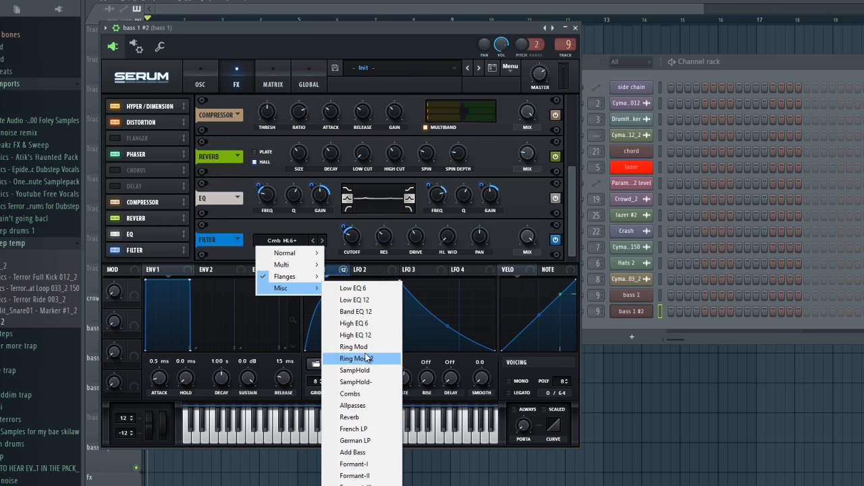
{"action": "left_click", "coordinate": [378, 416]}
{"action": "left_click", "coordinate": [287, 429]}
{"action": "left_click", "coordinate": [340, 424]}
{"action": "left_click_drag", "start_coordinate": [348, 236], "coordinate": [348, 244]}
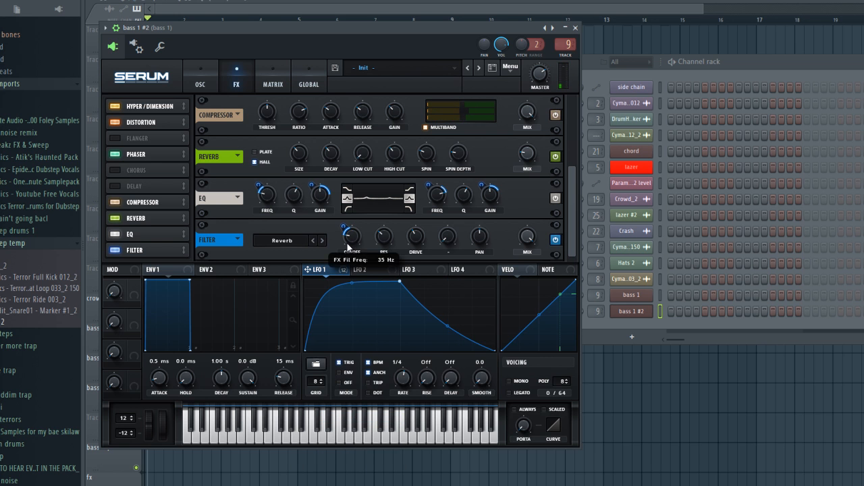
{"action": "left_click", "coordinate": [286, 440]}
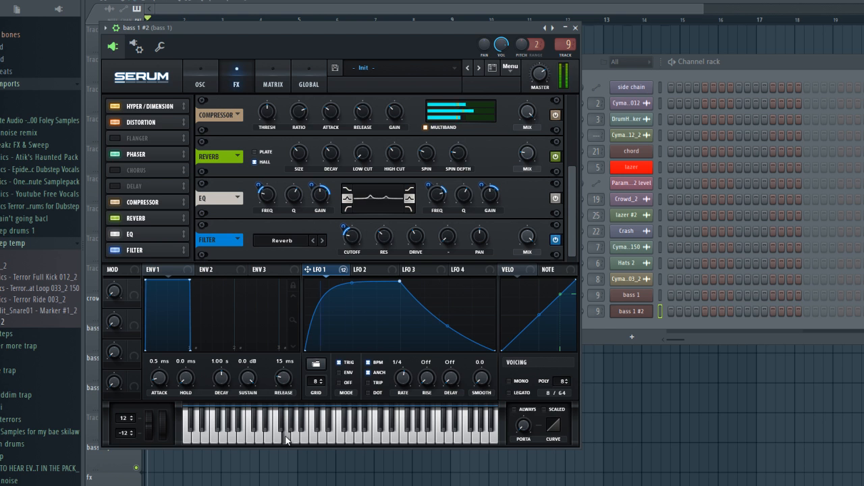
{"action": "left_click", "coordinate": [334, 433]}
{"action": "left_click", "coordinate": [280, 432]}
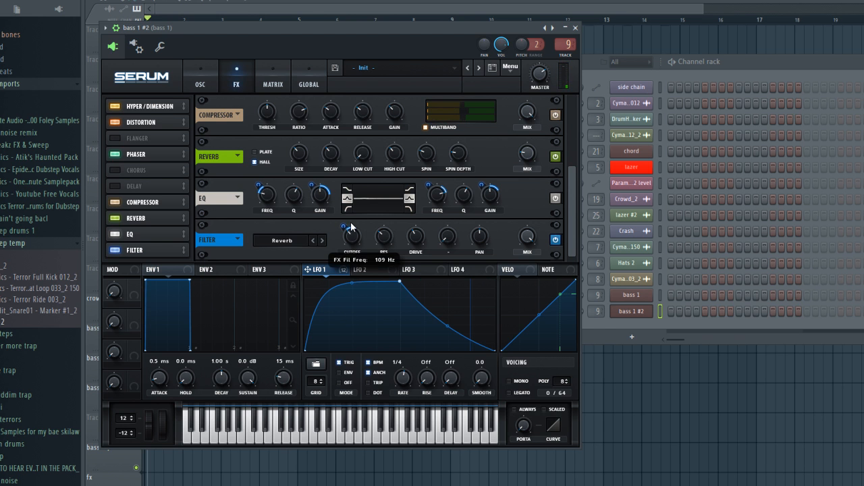
- Fine-tune the Reverb filter's cutoff and its LFO 1 modulation while auditioning notes
{"action": "left_click", "coordinate": [321, 425]}
{"action": "left_click_drag", "start_coordinate": [347, 237], "coordinate": [343, 268]}
{"action": "left_click", "coordinate": [311, 426]}
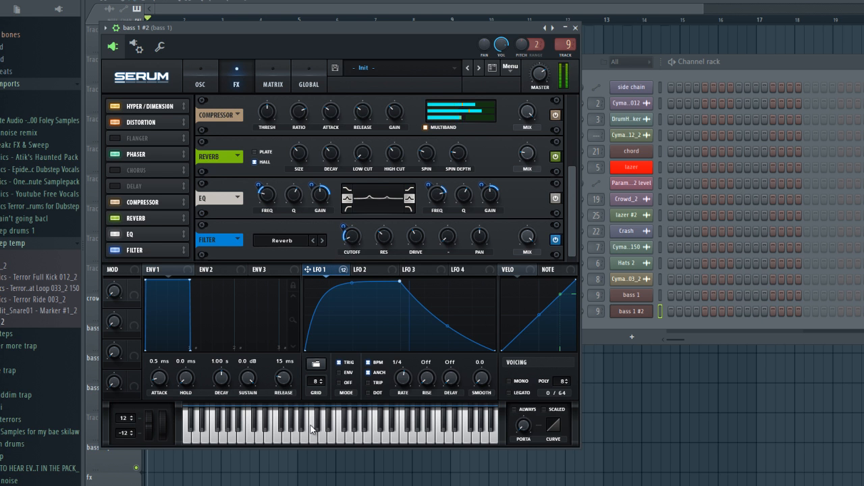
{"action": "left_click_drag", "start_coordinate": [349, 234], "coordinate": [350, 226]}
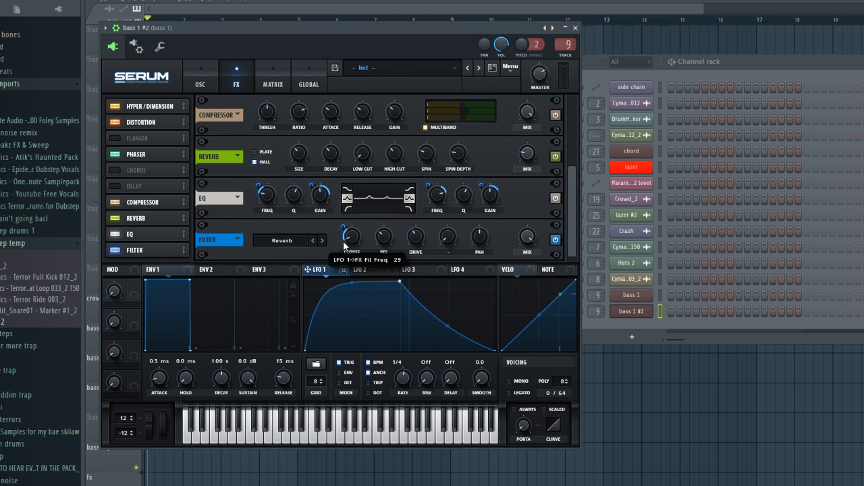
{"action": "left_click", "coordinate": [316, 419]}
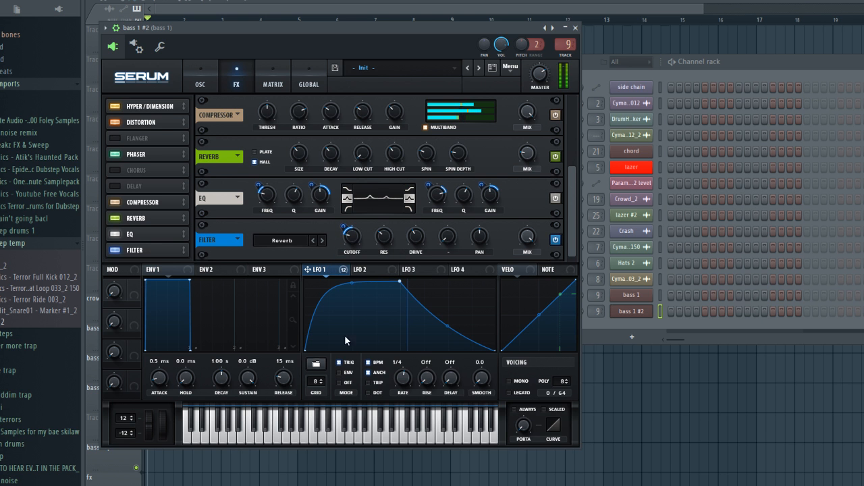
{"action": "left_click", "coordinate": [302, 435]}
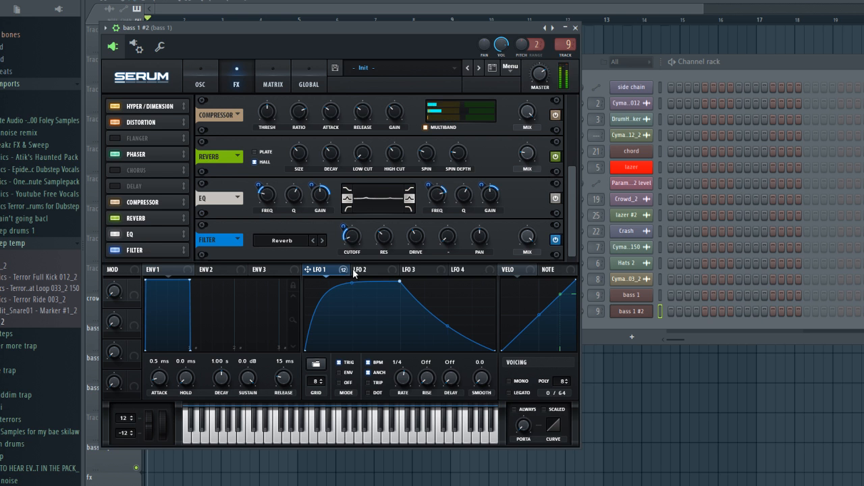
{"action": "left_click", "coordinate": [276, 440]}
- Switch off the filter effect and audition the patch with a few notes
{"action": "left_click", "coordinate": [114, 251]}
{"action": "left_click", "coordinate": [268, 437]}
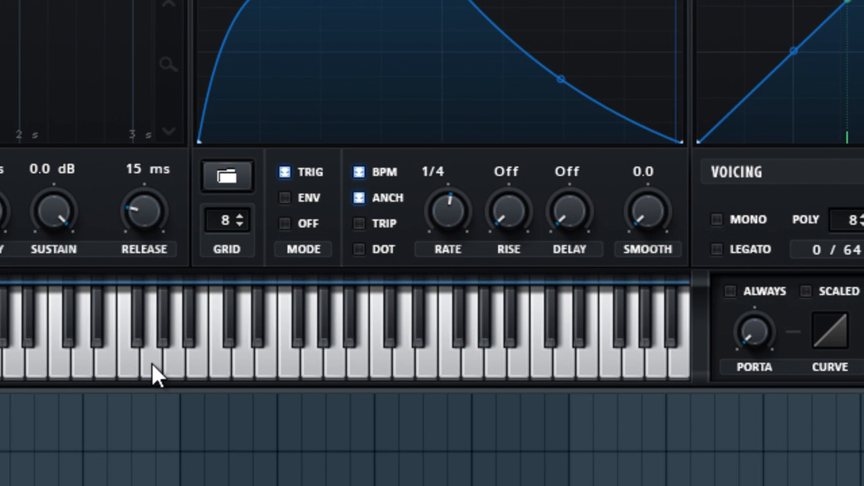
{"action": "left_click", "coordinate": [287, 436]}
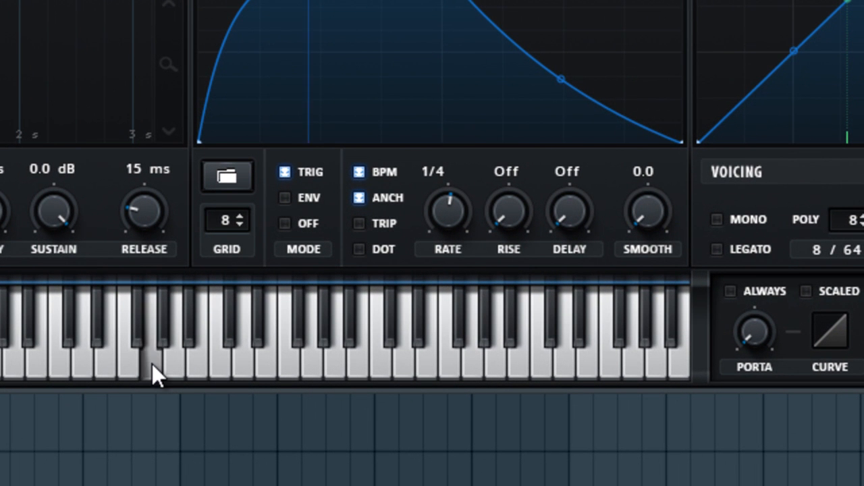